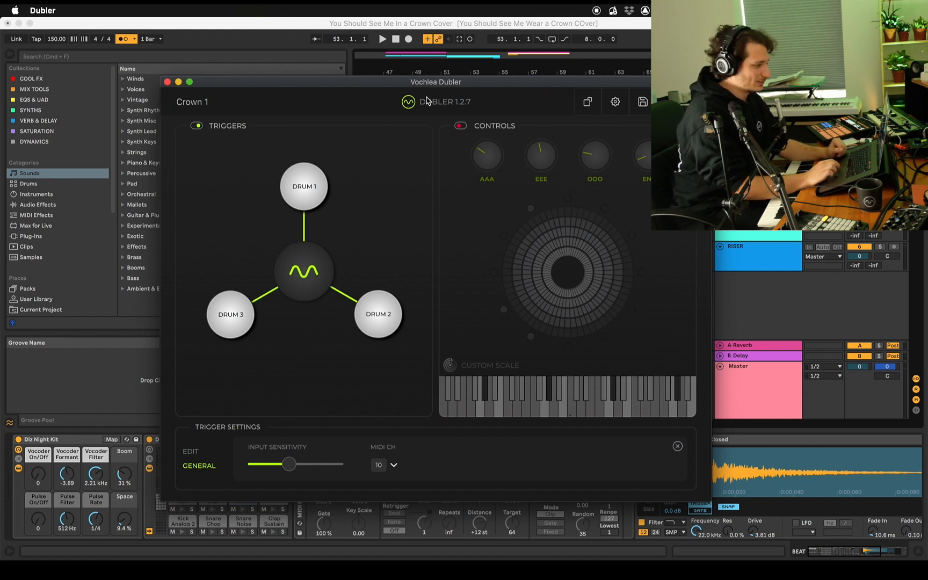
Switch to Ableton Live and record about nine bars of kick and snare on the BEAT track from 53.1.1
left_click(440, 38)
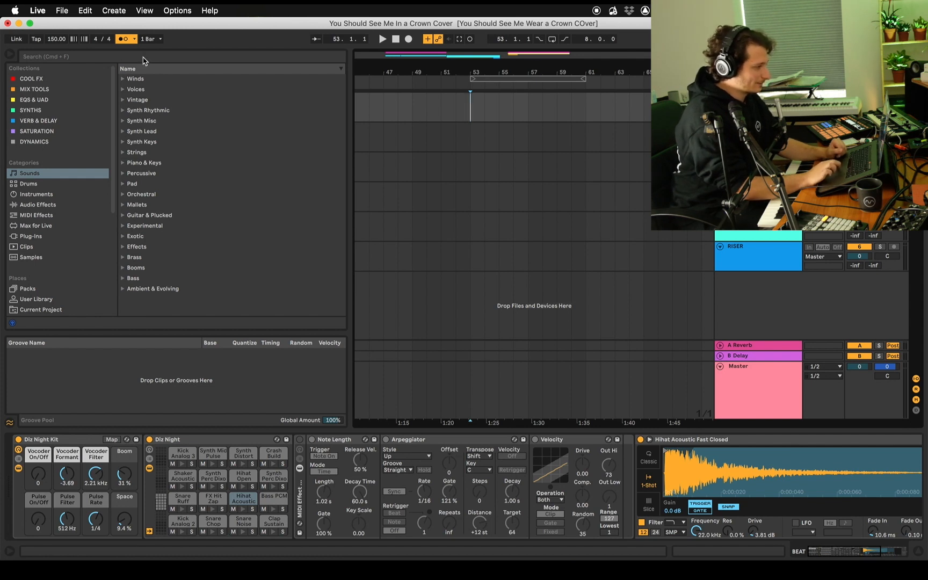
left_click(460, 95)
left_click(474, 102)
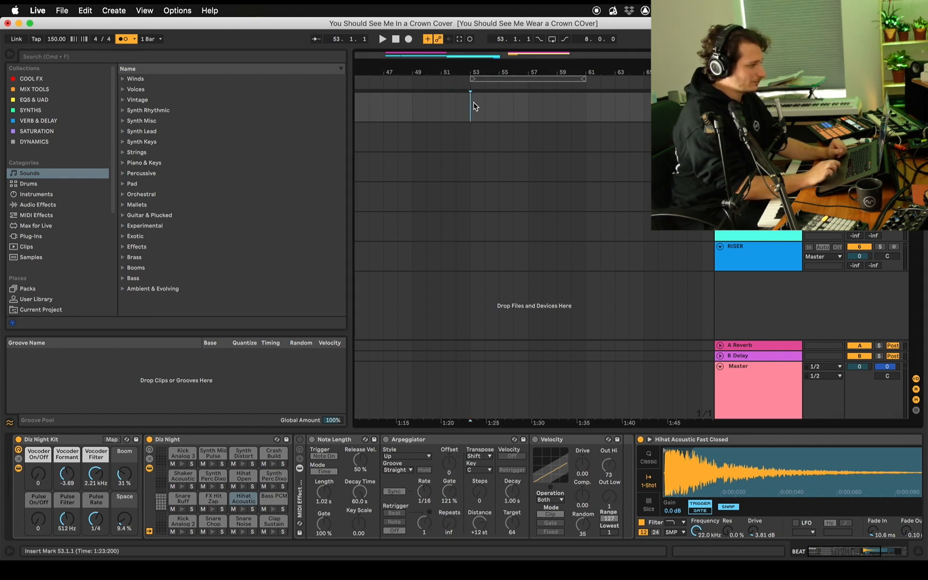
left_click(409, 40)
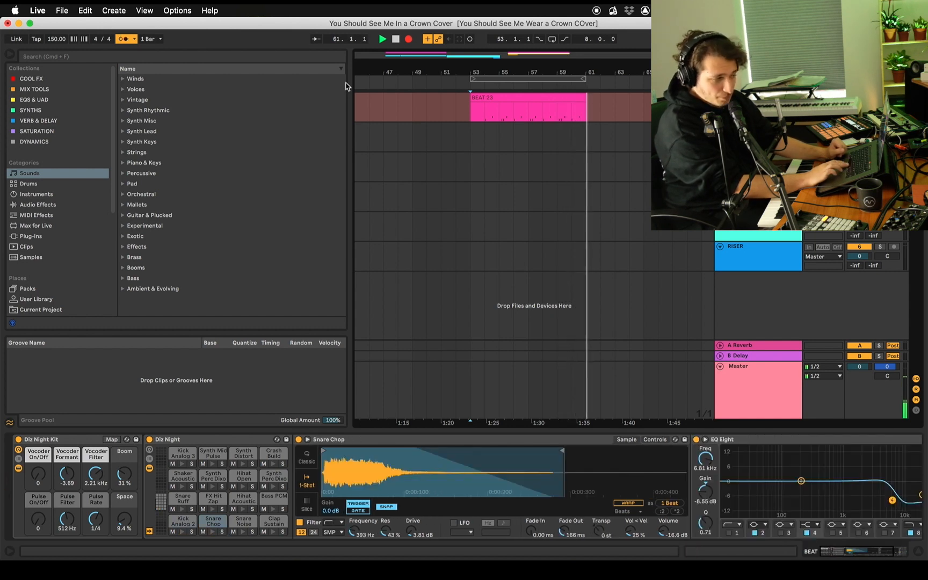
key("space")
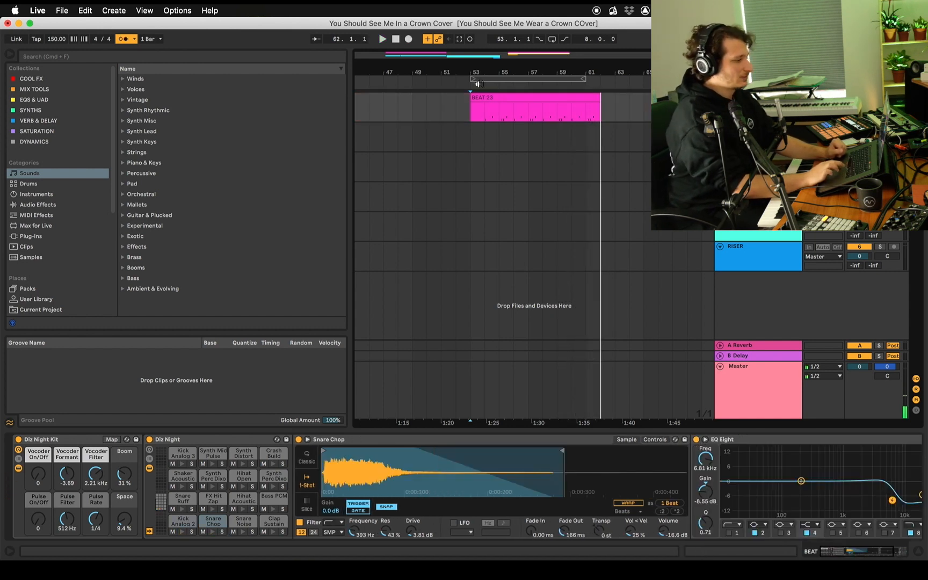
Trim the first bar off the recorded beat clip and move it back to start at 53.1.1
left_click(526, 98)
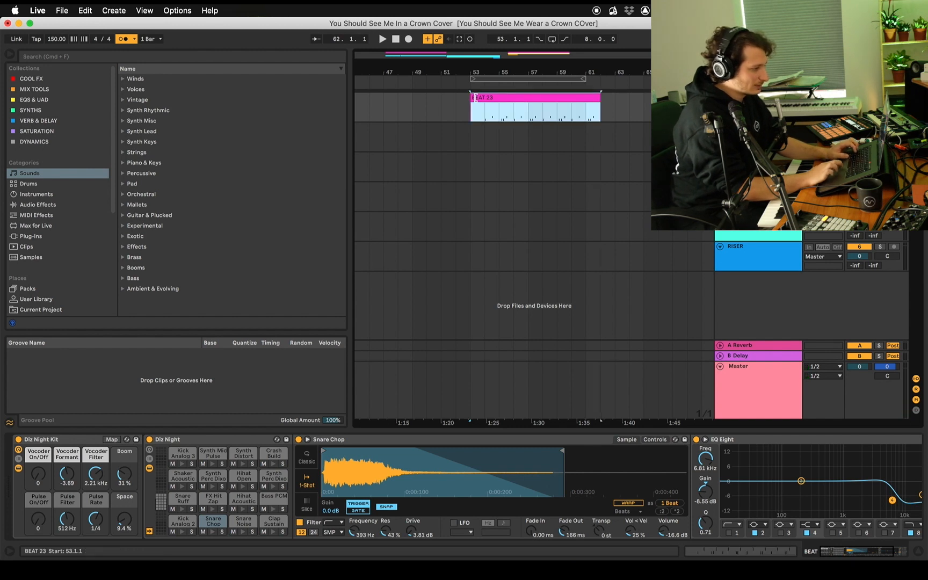
left_click_drag(471, 108, 485, 108)
left_click(597, 97)
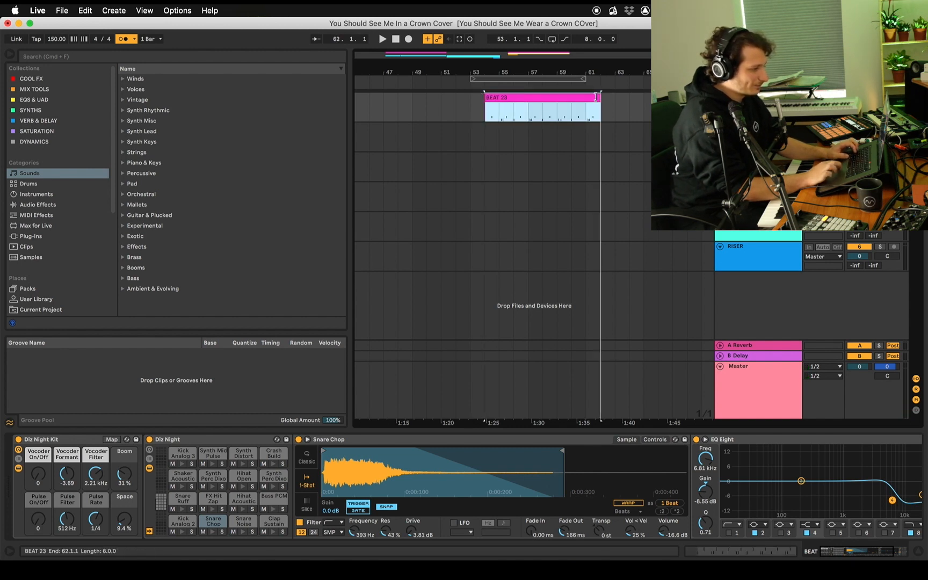
left_click_drag(548, 97, 534, 97)
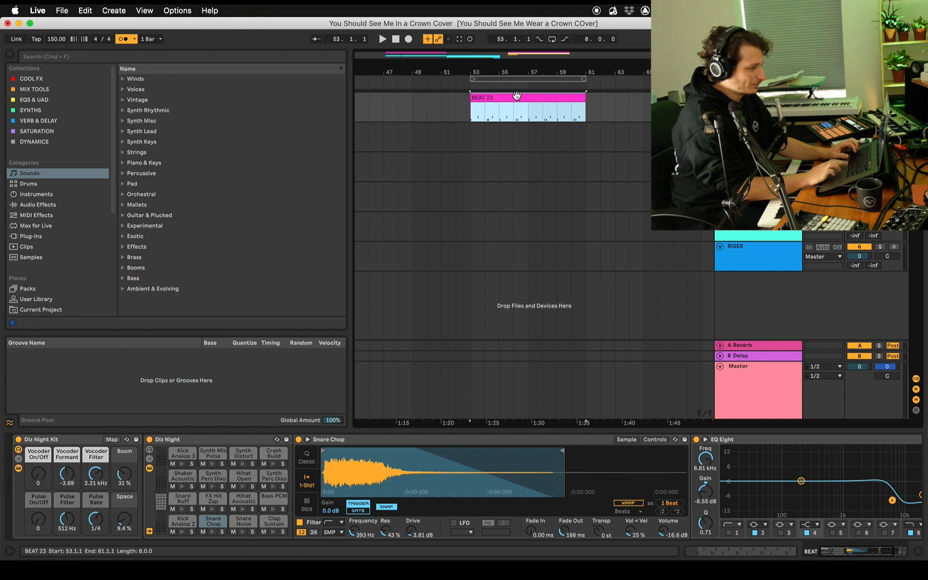
Open the beat clip's notes and quantize all kick and snare hits to a 1/16 grid
key("space")
double_click(517, 96)
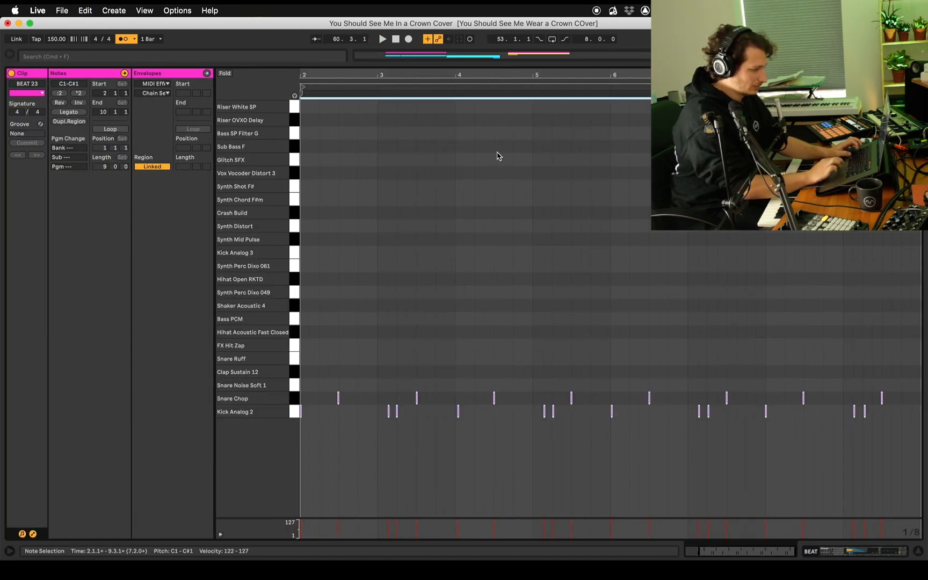
right_click(508, 166)
left_click(584, 327)
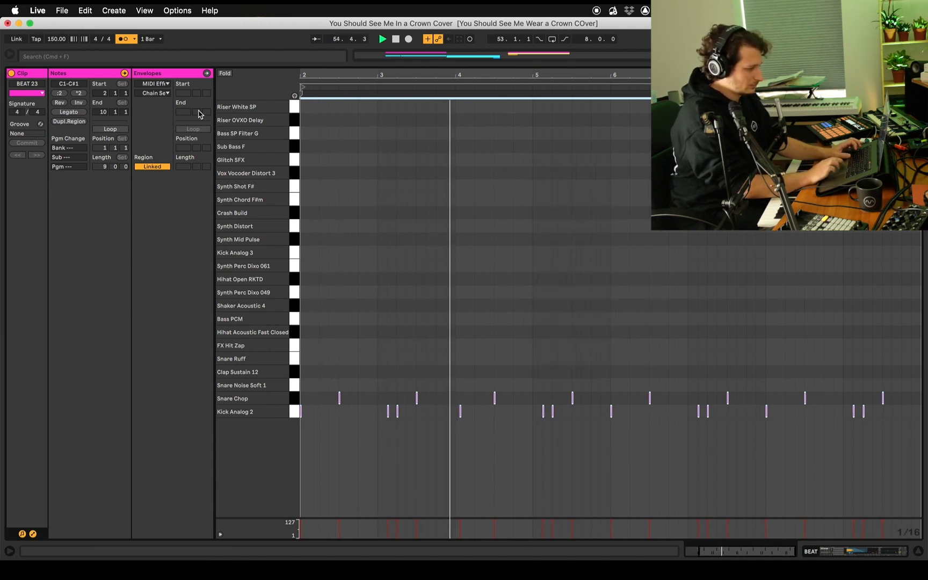
Move the late Kick Analog 2 note in bar 4 to 4.1.1, play the result and return to the device chain
left_click(471, 404)
key("space")
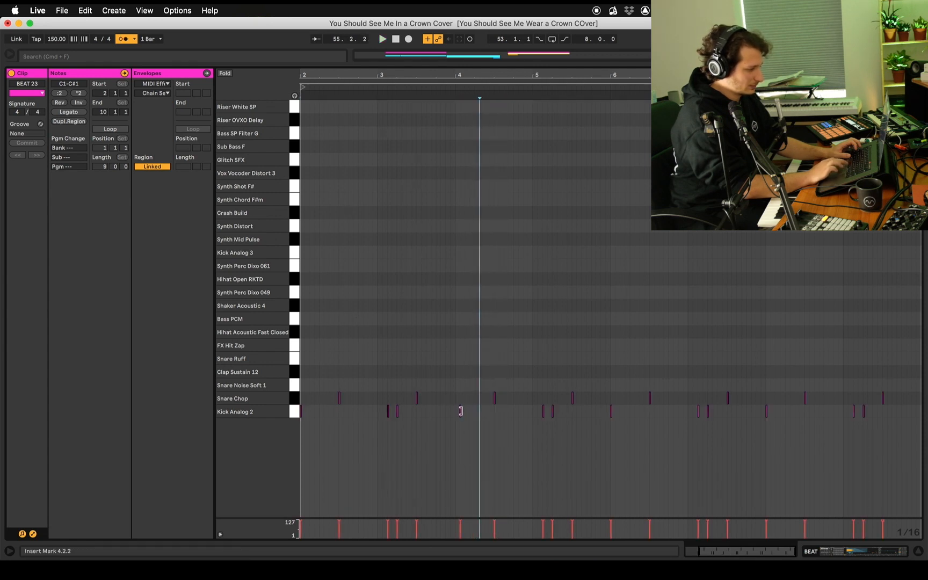
left_click(466, 412)
left_click_drag(462, 415, 455, 412)
key("space")
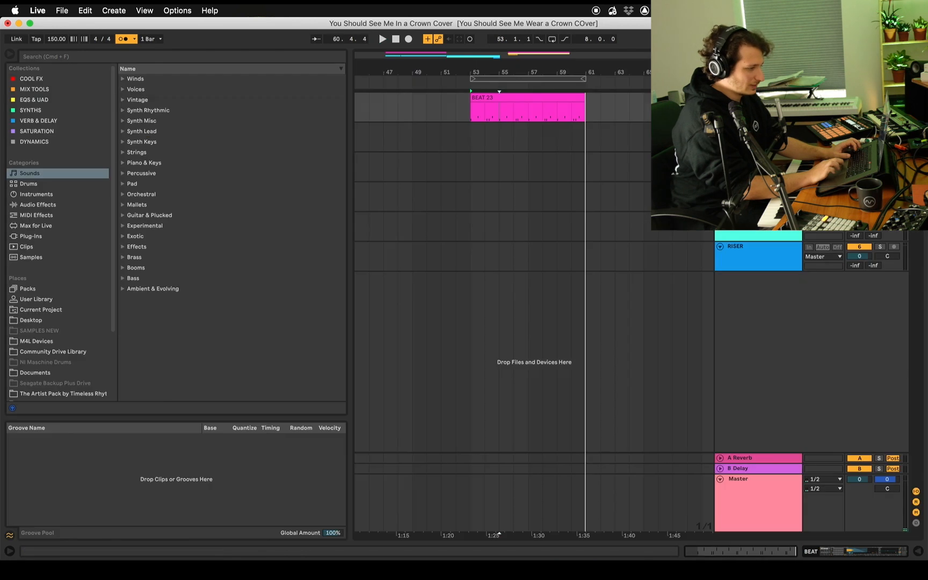
key("shift+Tab")
left_click(508, 297)
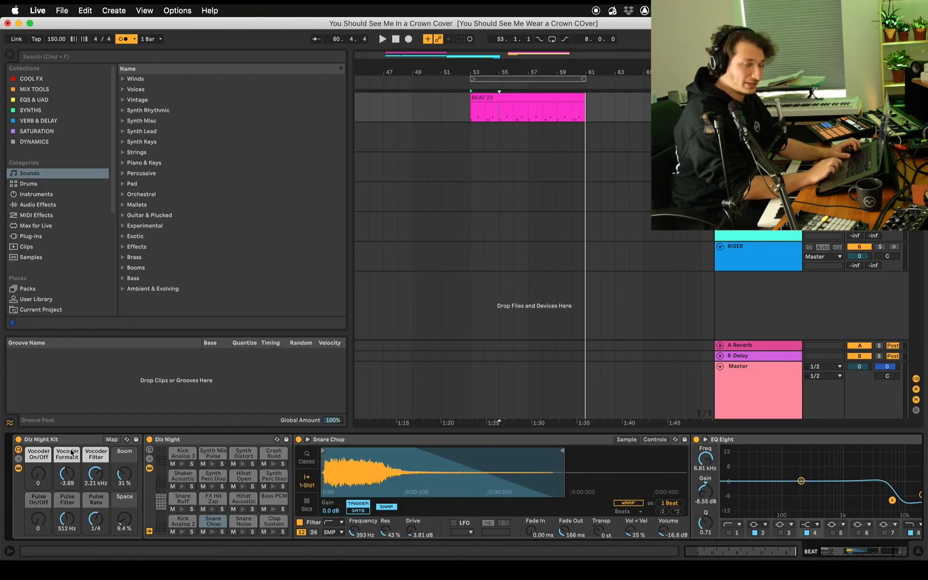
Select the Hihat Acoustic Fast Closed pad and enable its MIDI Effect Rack
left_click(540, 107)
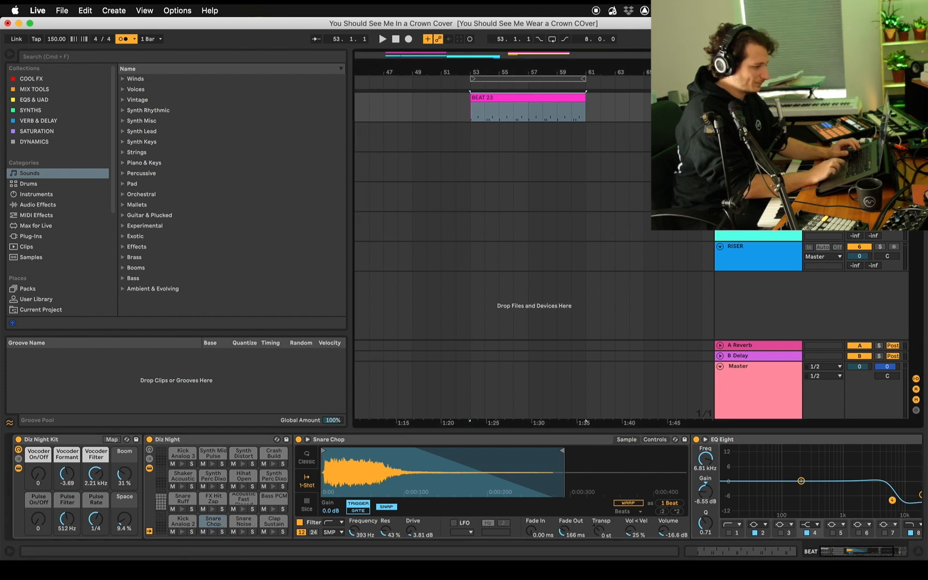
left_click(235, 504)
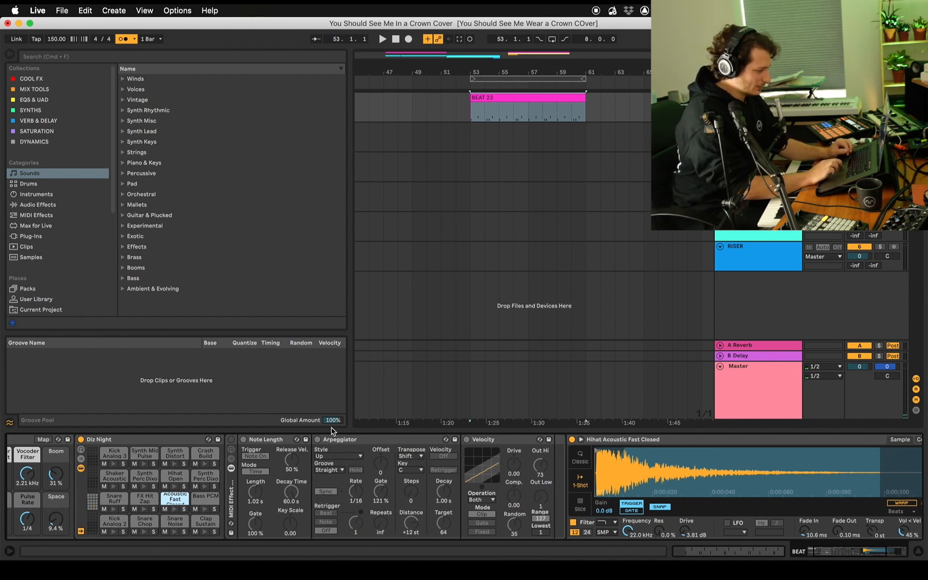
left_click(231, 440)
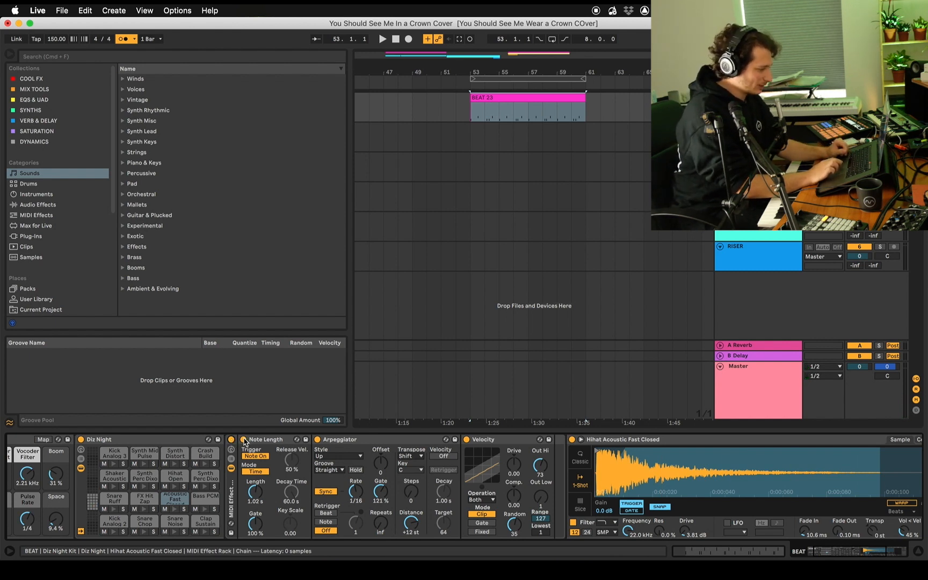
Bypass and re-enable the hi-hat's Note Length and Velocity devices in turn to hear what each one does
left_click(244, 440)
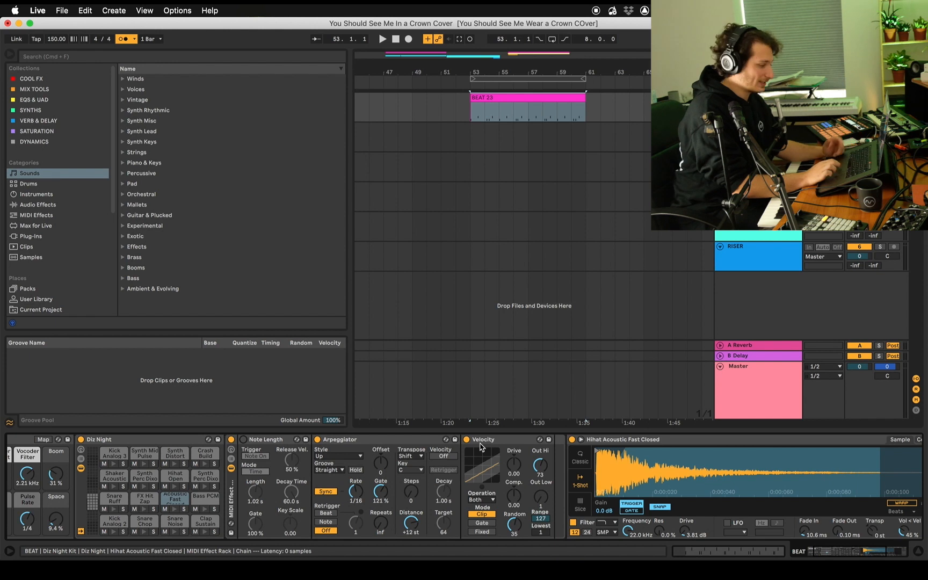
left_click(243, 439)
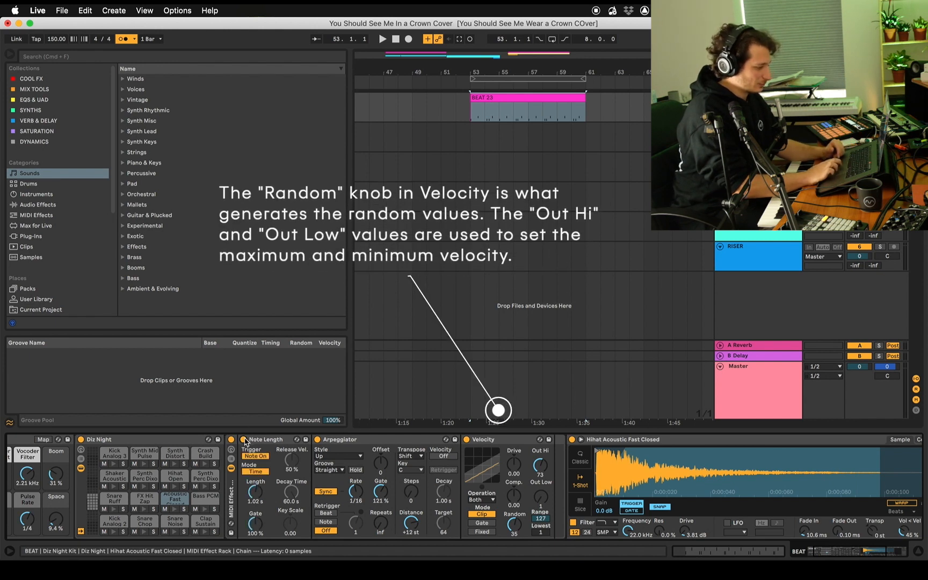
left_click(466, 440)
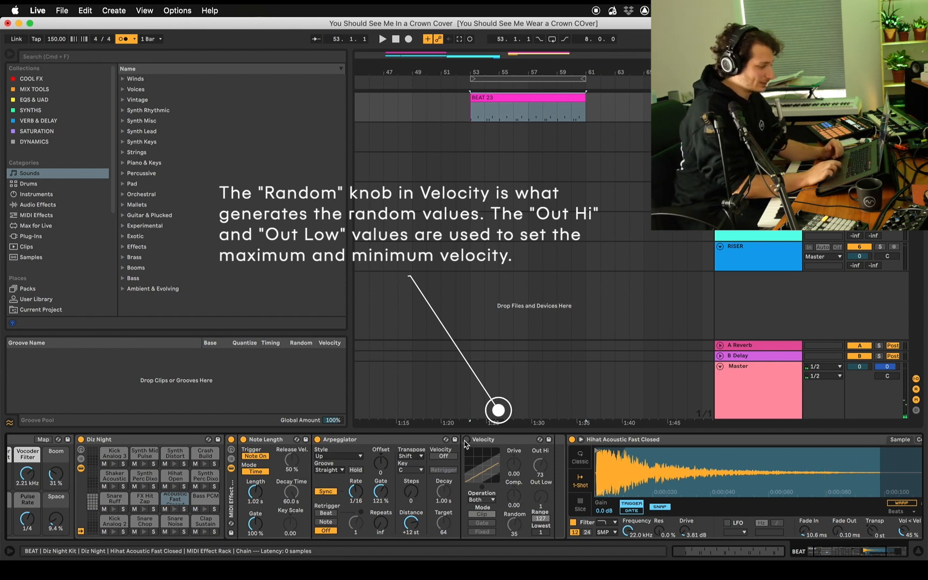
left_click(466, 440)
key("t")
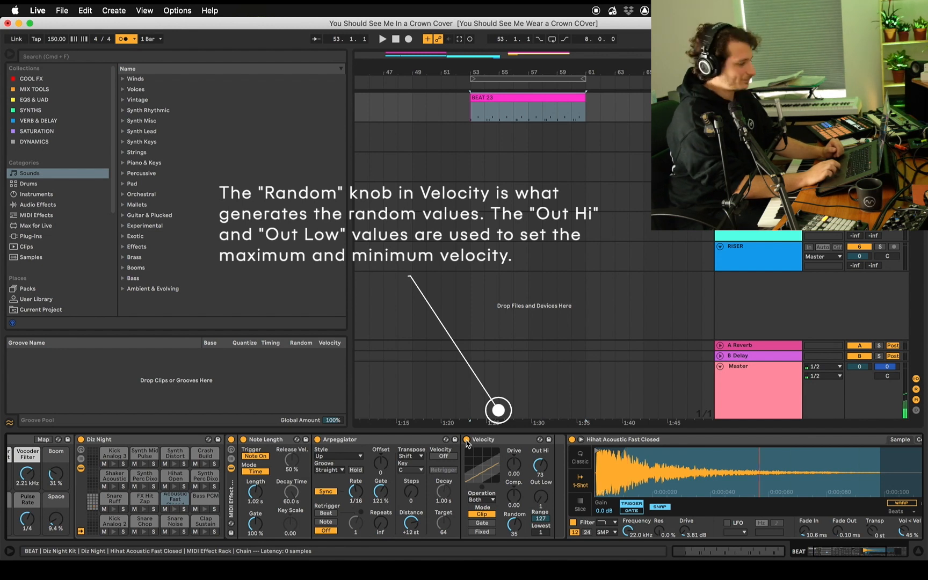
Overdub hi-hats for about eight bars onto the existing beat clip, starting at 53.1.1
left_click(489, 97)
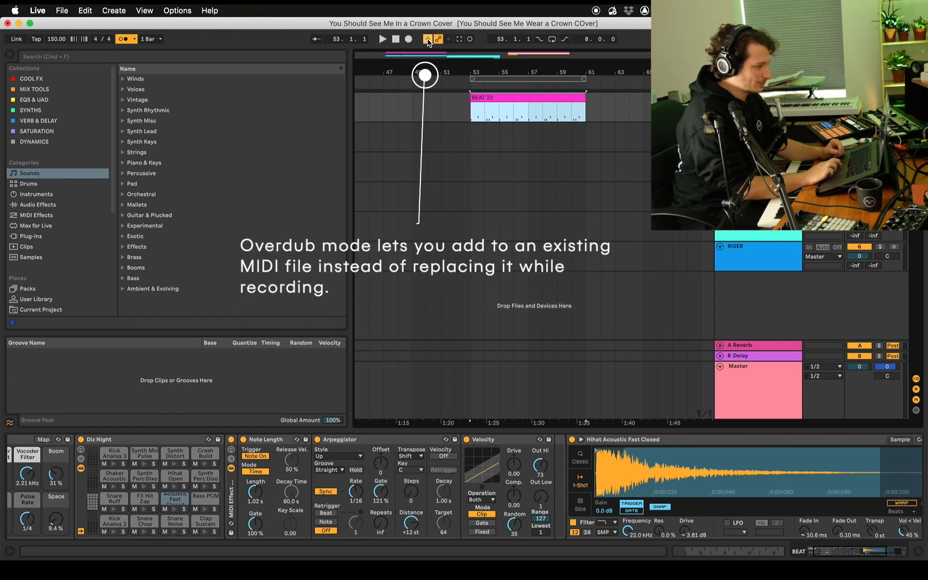
key("F9")
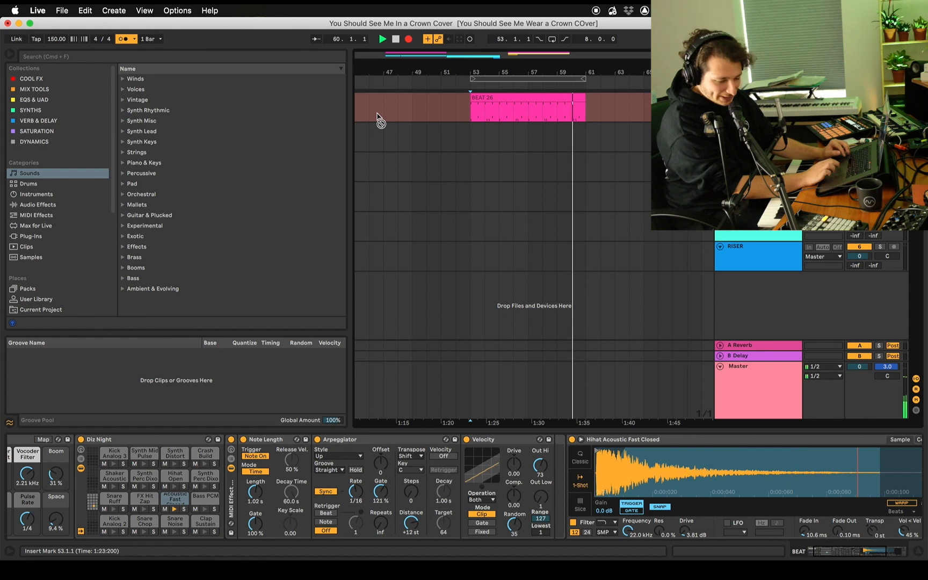
key("space")
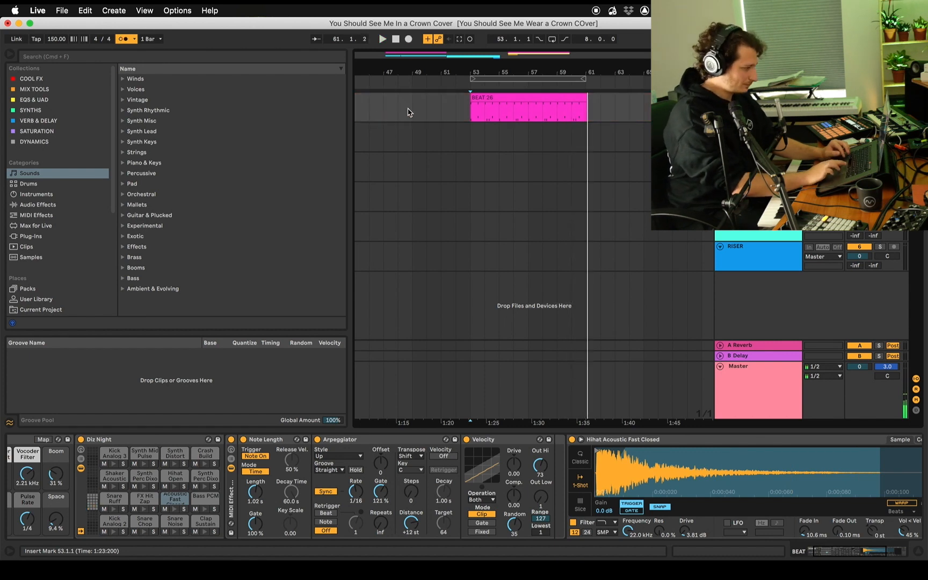
Open the overdubbed beat clip and quantize all its Hihat Acoustic Fast Closed notes
double_click(510, 96)
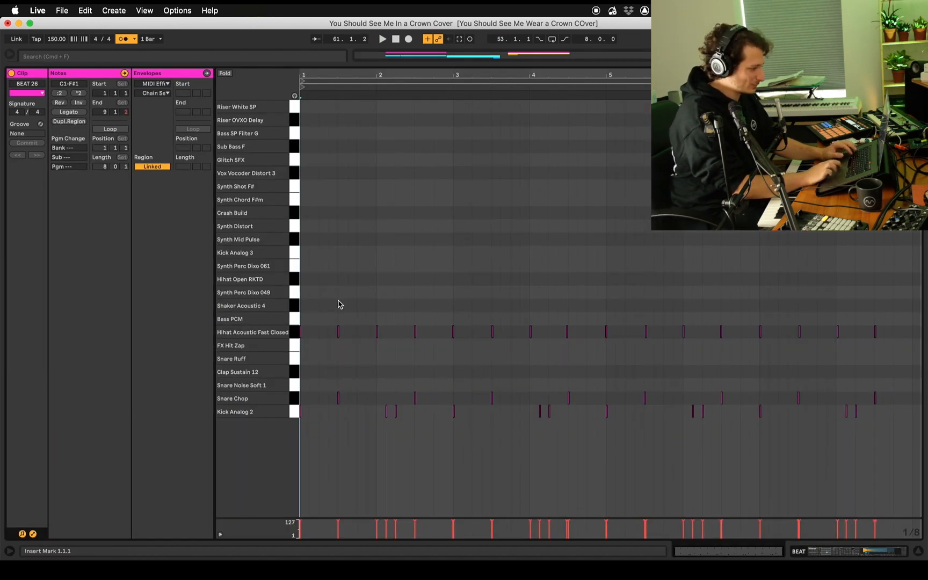
left_click_drag(916, 319, 293, 331)
key("super+u")
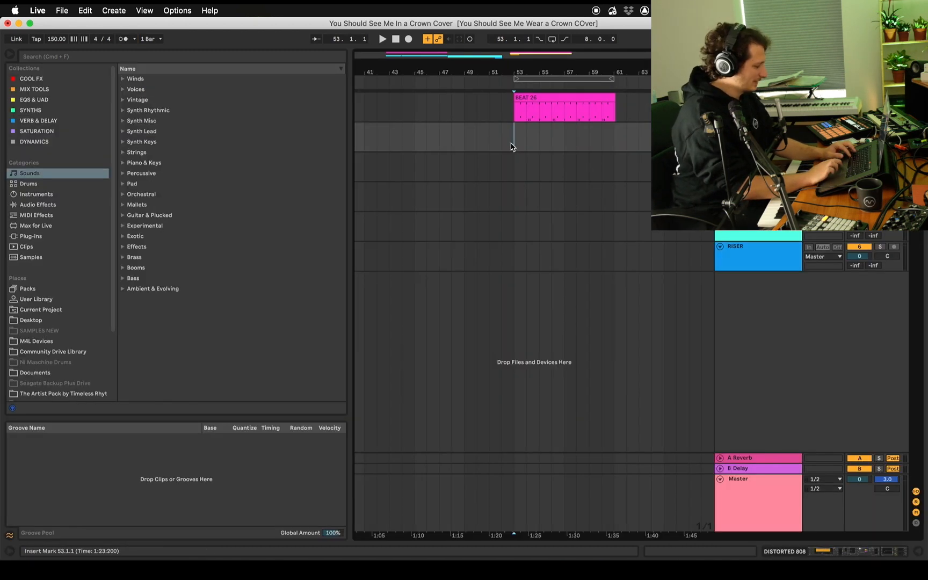
Compare the C1 pads of the DISTORTED 808 and BEAT drum racks, and check the bass sample's control and sample views
double_click(752, 127)
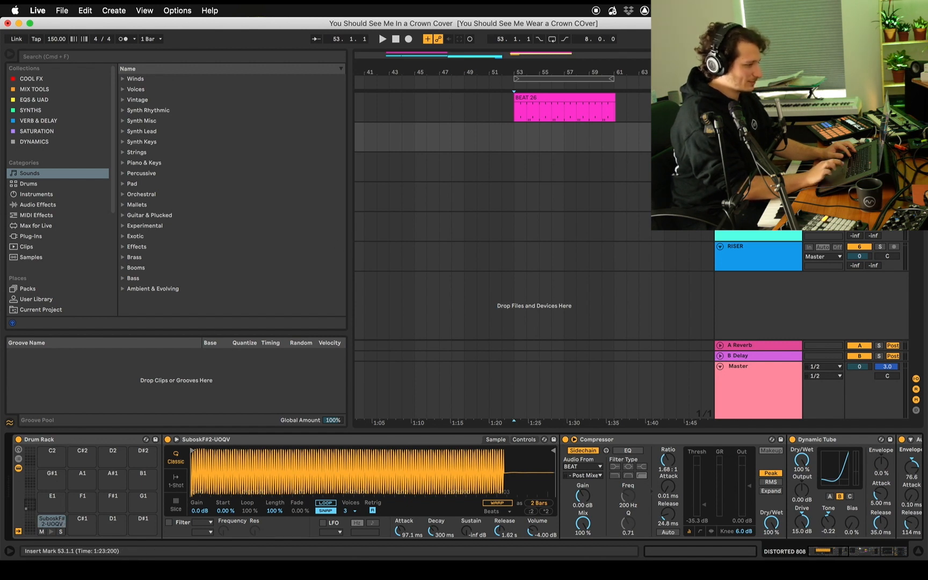
key("Up")
scroll(119, 522, "left", 3)
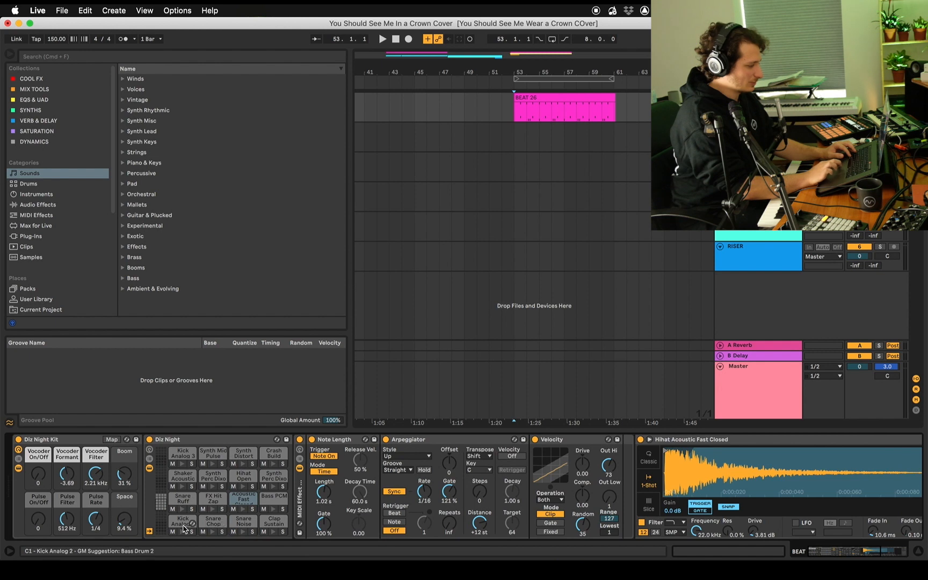
key("Down")
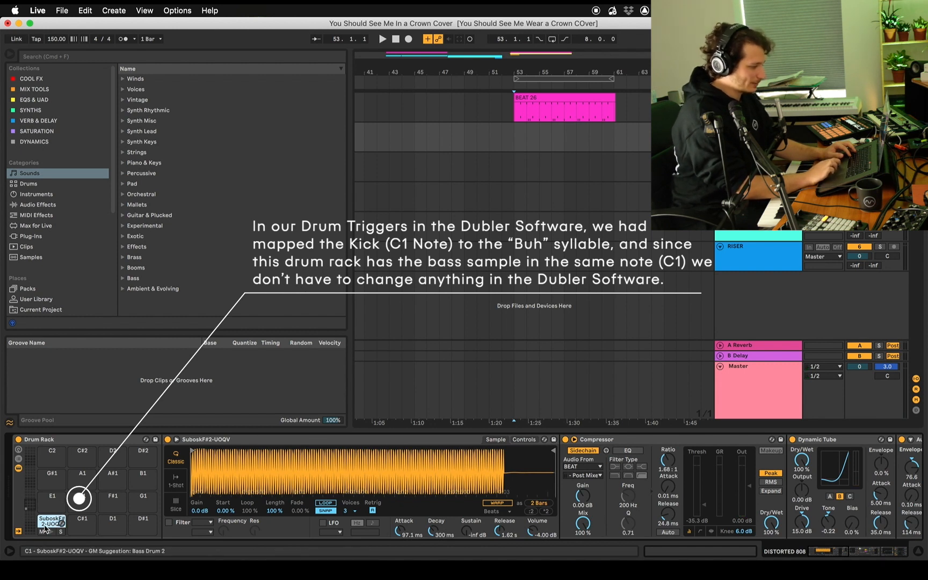
left_click(519, 440)
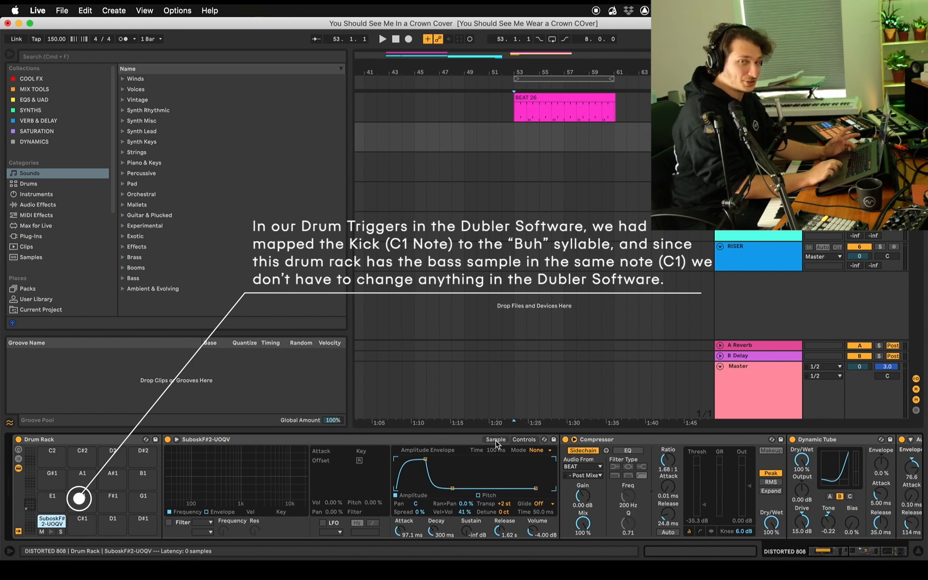
left_click(496, 443)
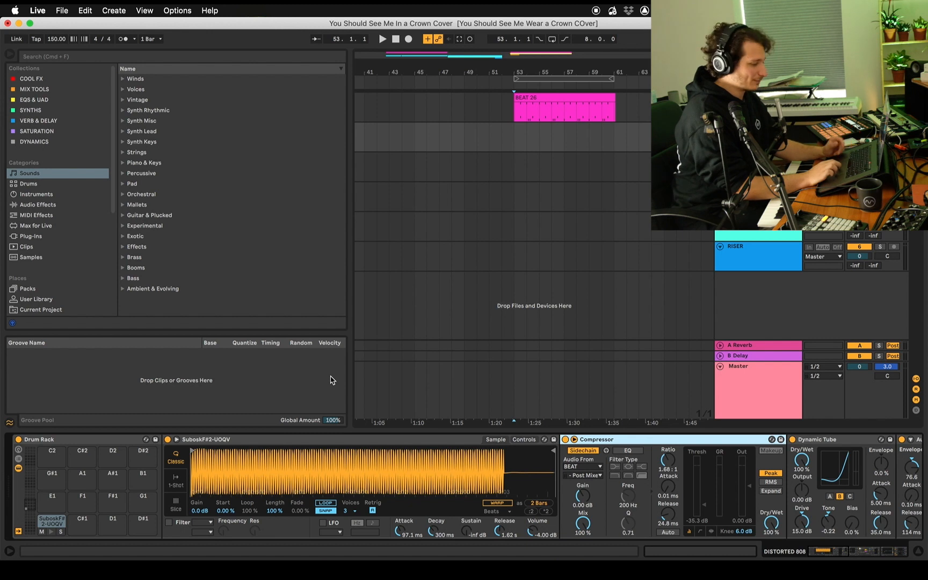
Examine the DISTORTED 808 effects chain through SPLTTR, bypassing and re-enabling Auto Filter to hear its effect
scroll(486, 438, "right", 5)
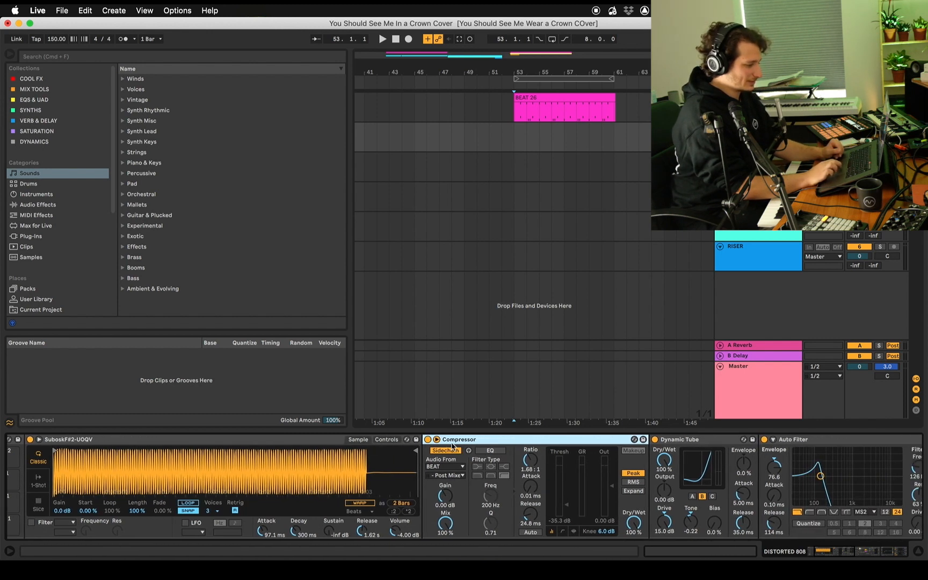
scroll(457, 443, "right", 1)
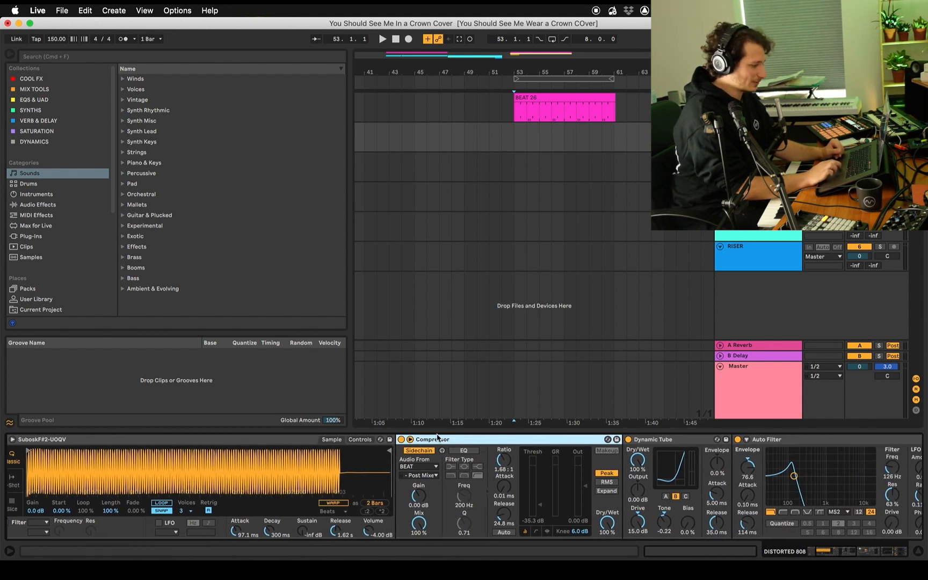
scroll(435, 439, "right", 7)
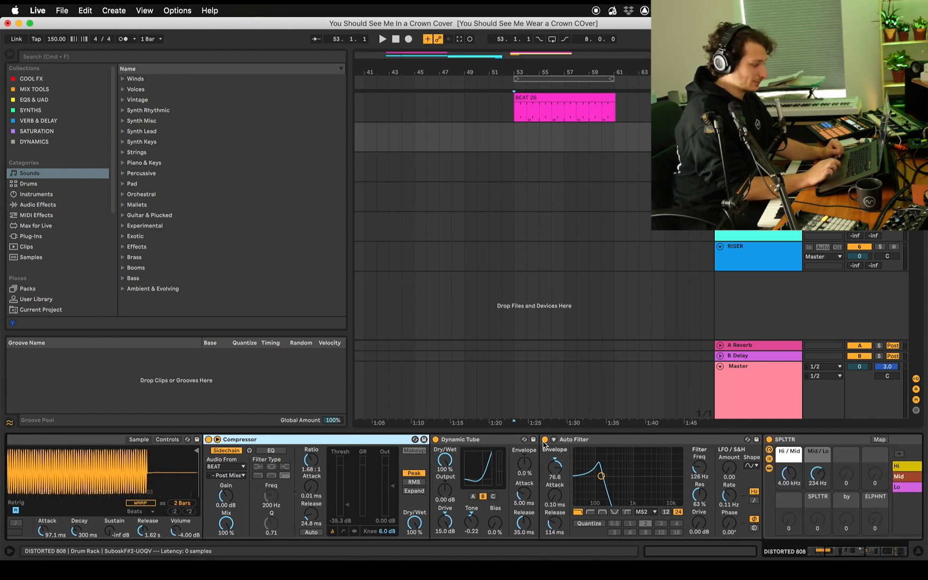
left_click(546, 441)
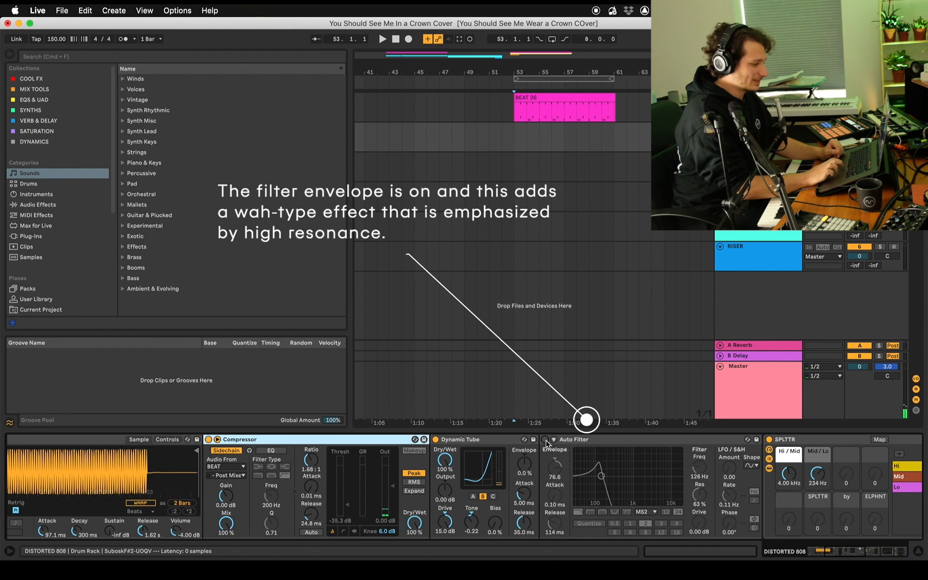
left_click(546, 441)
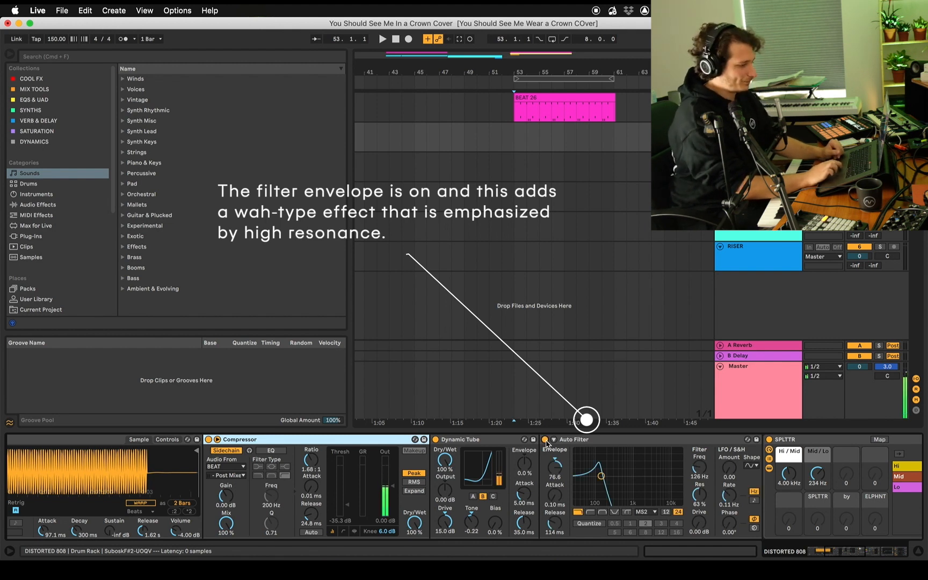
scroll(546, 443, "right", 10)
scroll(318, 456, "right", 6)
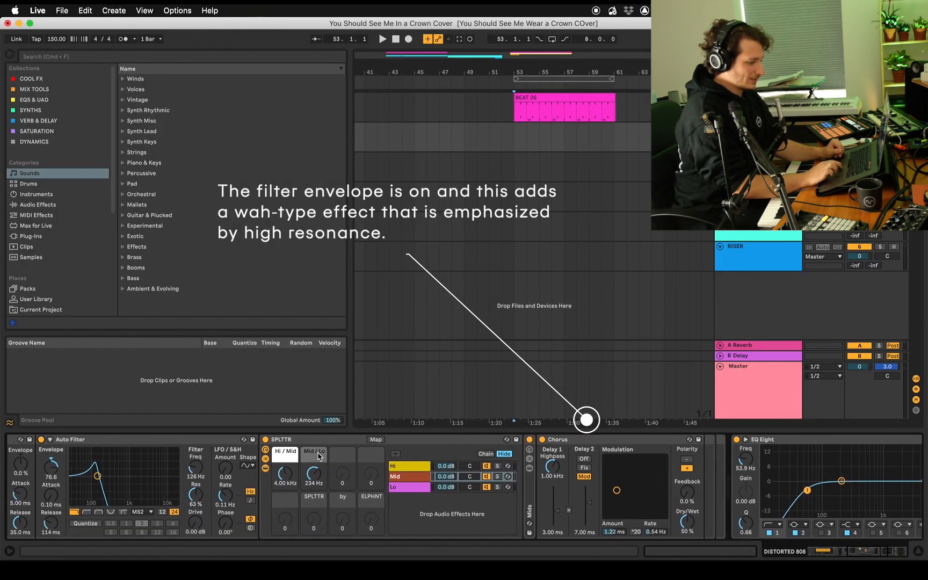
Bypass and re-enable SPLTTR and OTT in the DISTORTED 808 effects chain to hear what each device adds
left_click(260, 441)
left_click(260, 440)
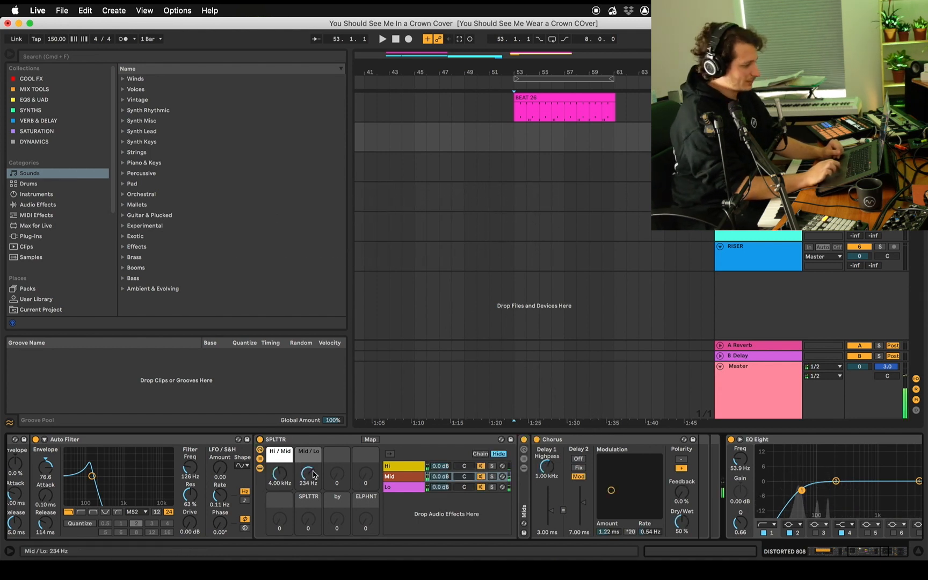
scroll(309, 472, "right", 10)
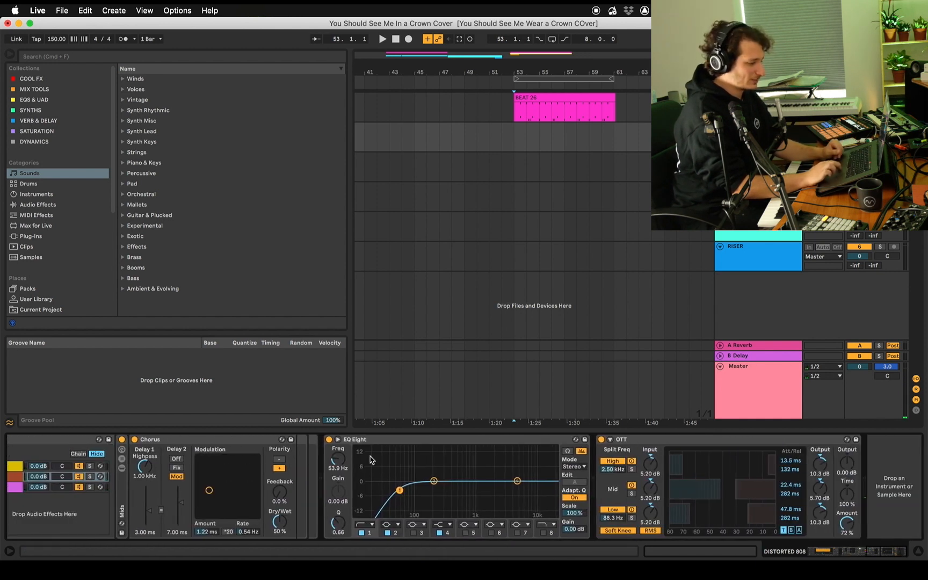
left_click(630, 446)
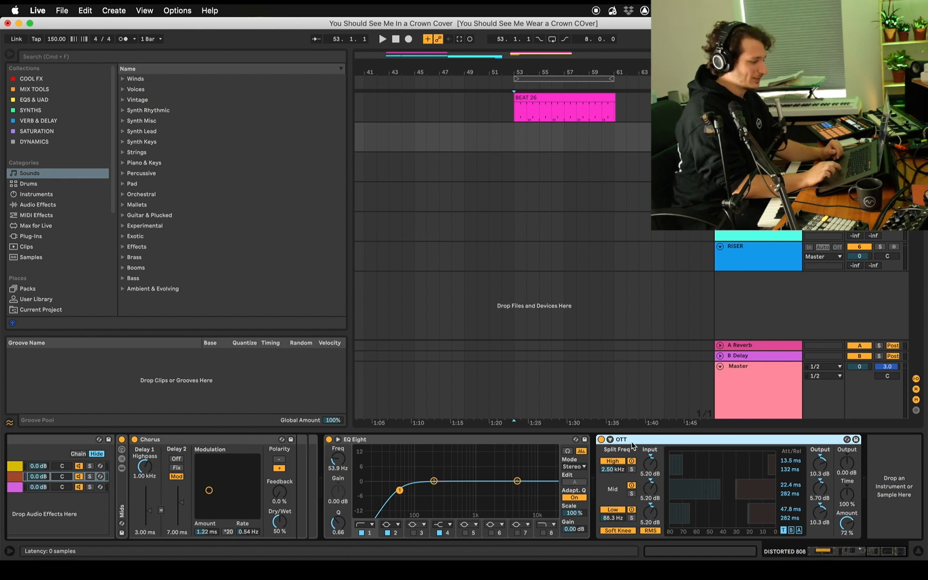
left_click(602, 440)
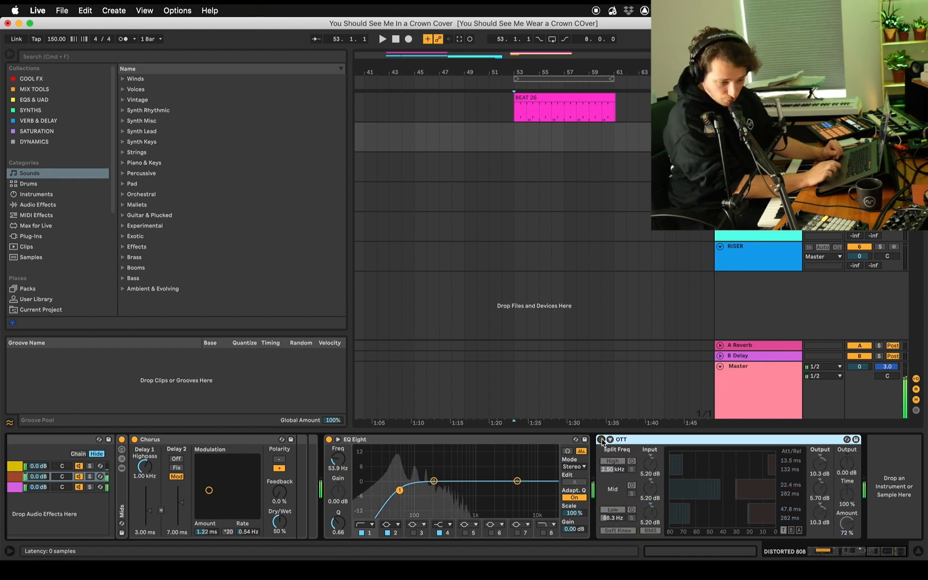
left_click(602, 440)
left_click(601, 440)
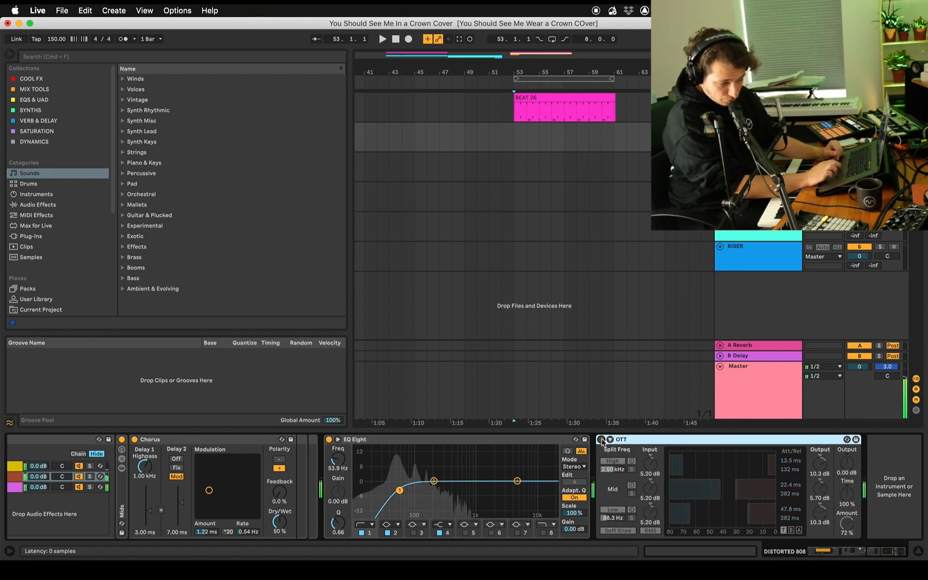
left_click(602, 440)
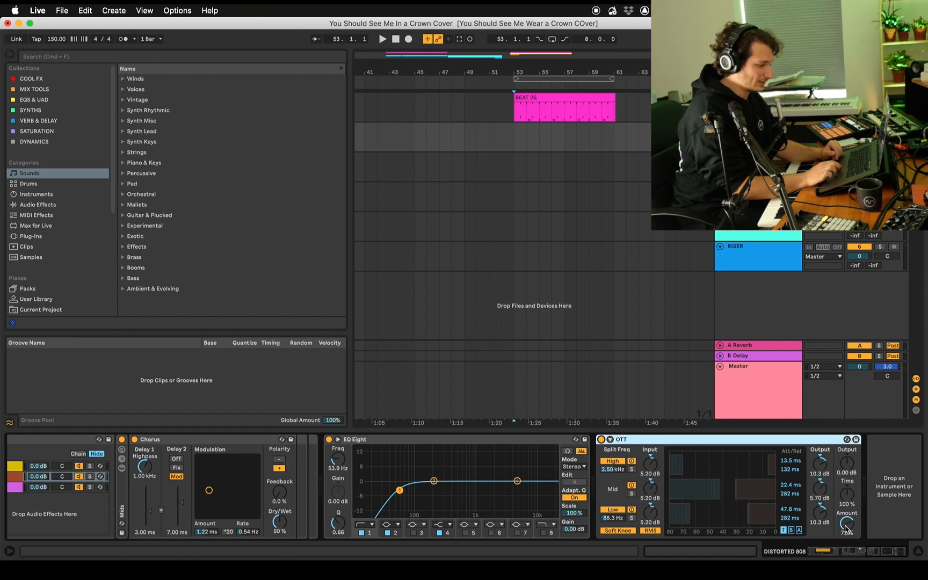
Record the DISTORTED 808 part from 53.1.1 over the beat and trim the clip to eight bars, ending at 61.1.1
scroll(667, 360, "left", 1)
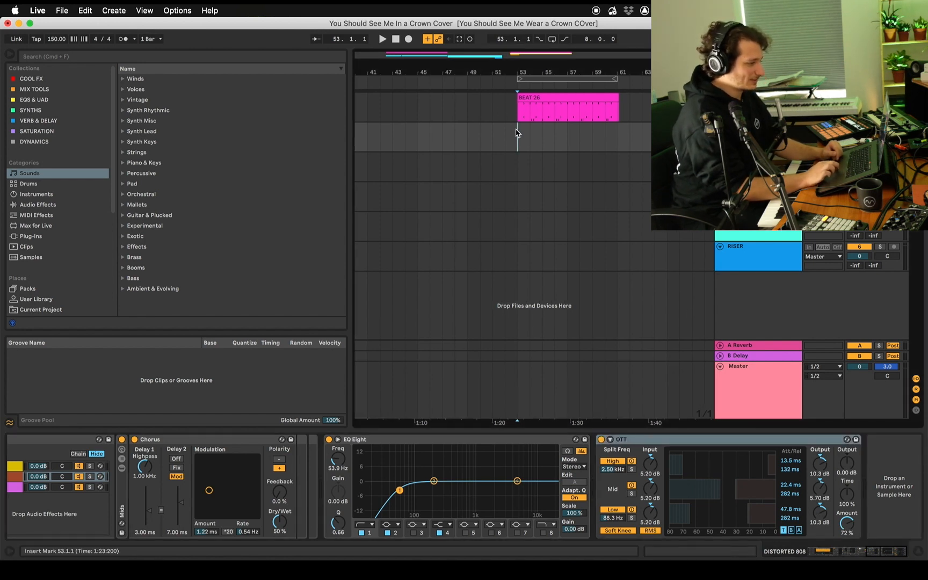
left_click(408, 42)
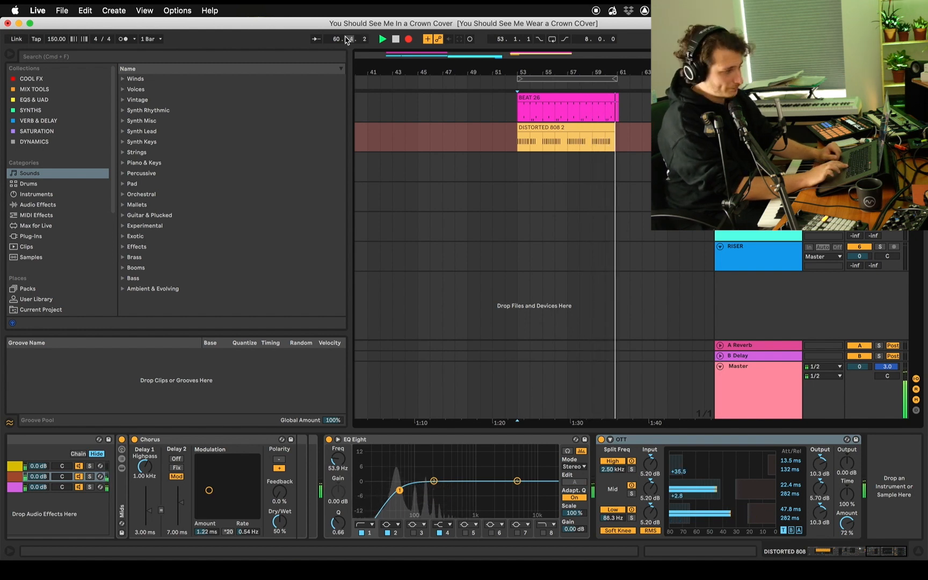
key("space")
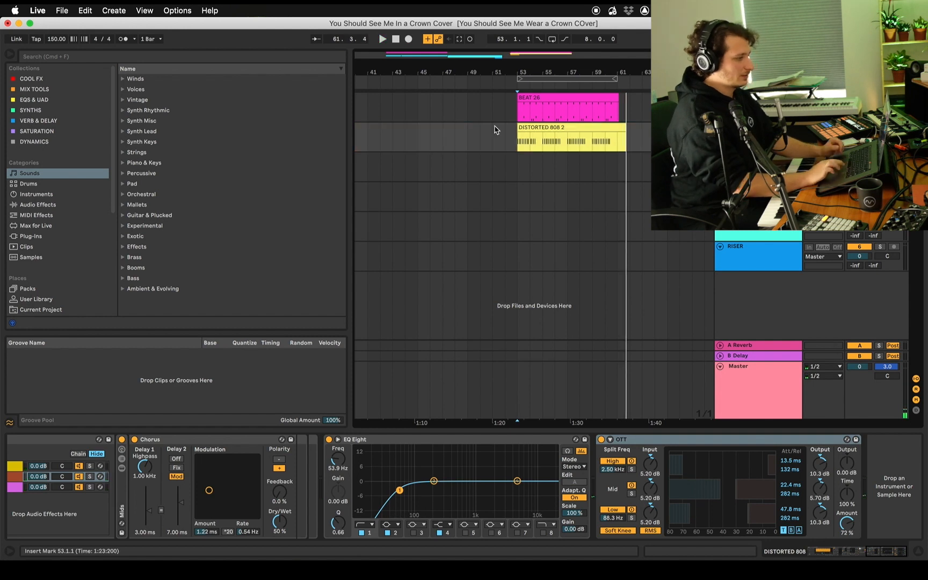
left_click(519, 172)
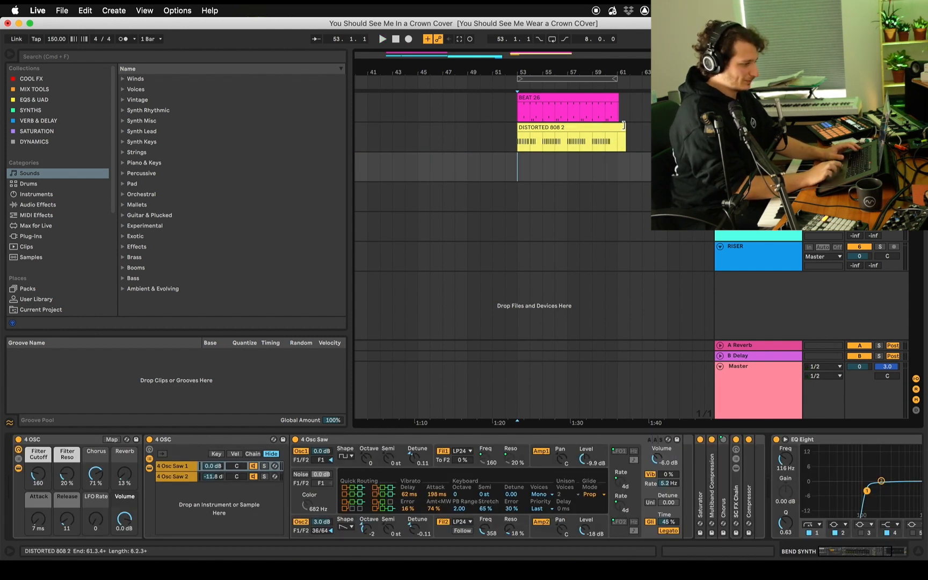
left_click_drag(625, 127, 609, 127)
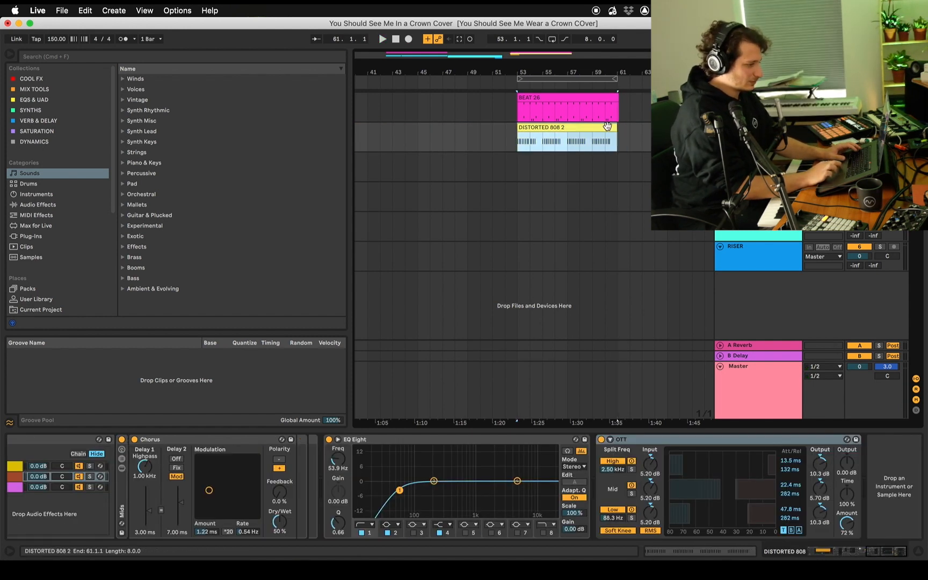
Open the DISTORTED 808 clip, set a fixed 1/16 grid and quantize all its notes
double_click(590, 129)
right_click(561, 147)
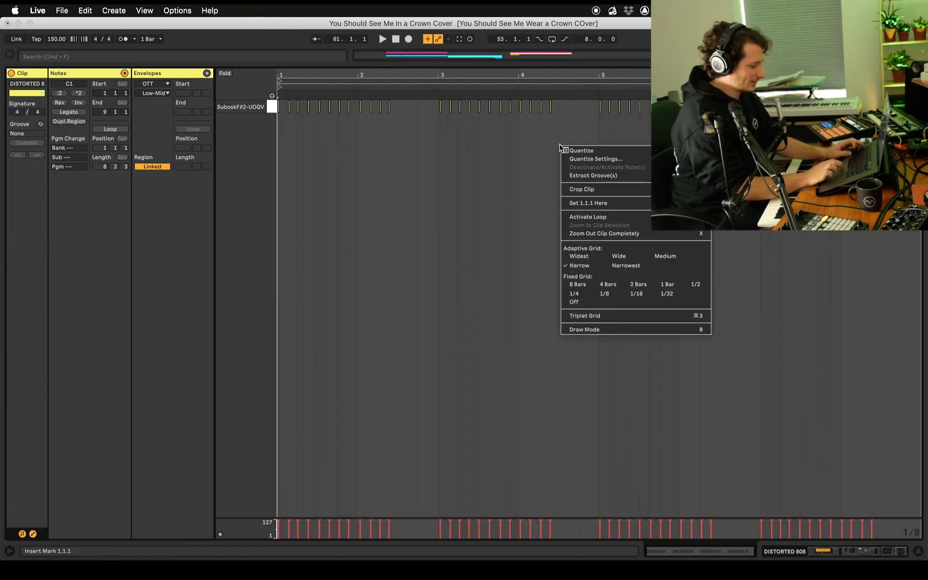
left_click(635, 294)
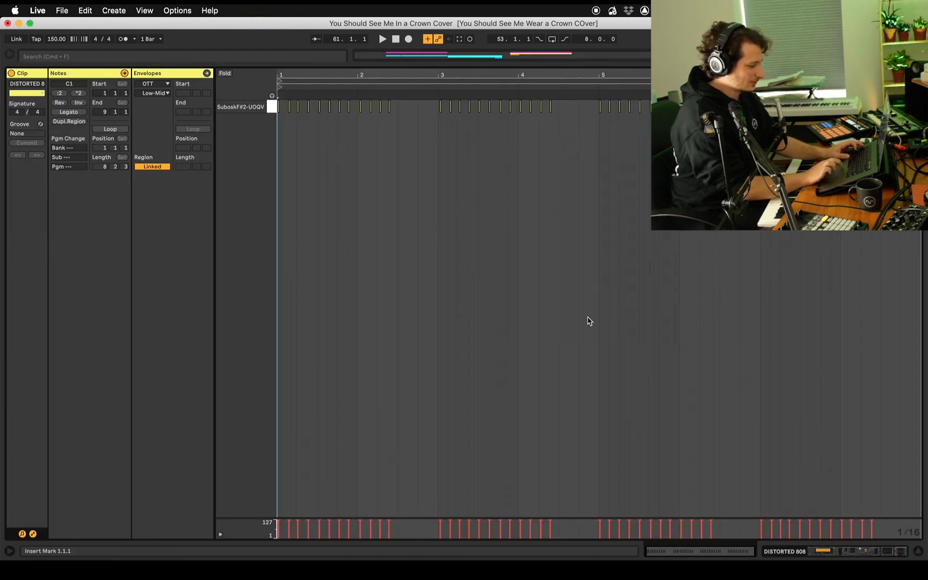
key("super+a")
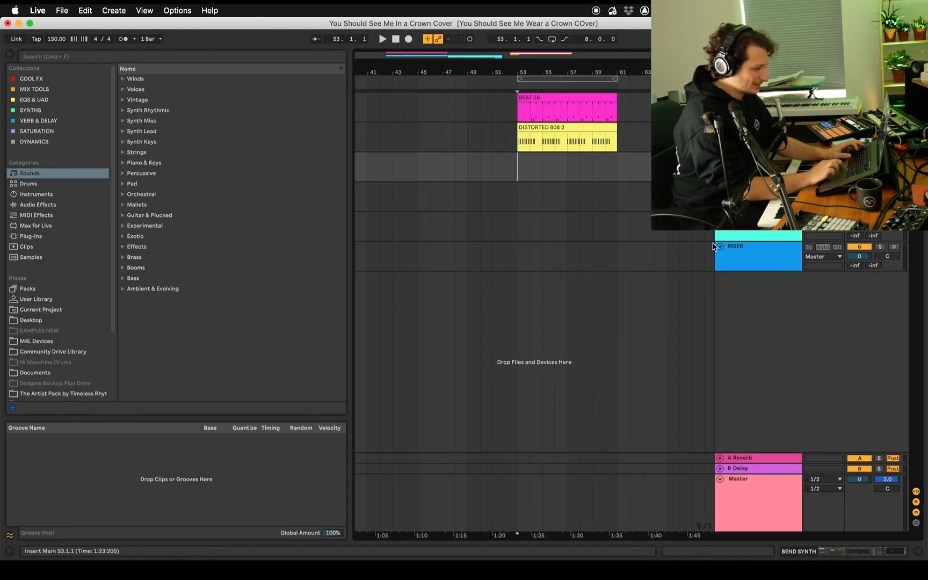
Switch to Dubler, disable Triggers, enable Controls and show the pitch control settings
left_click(522, 567)
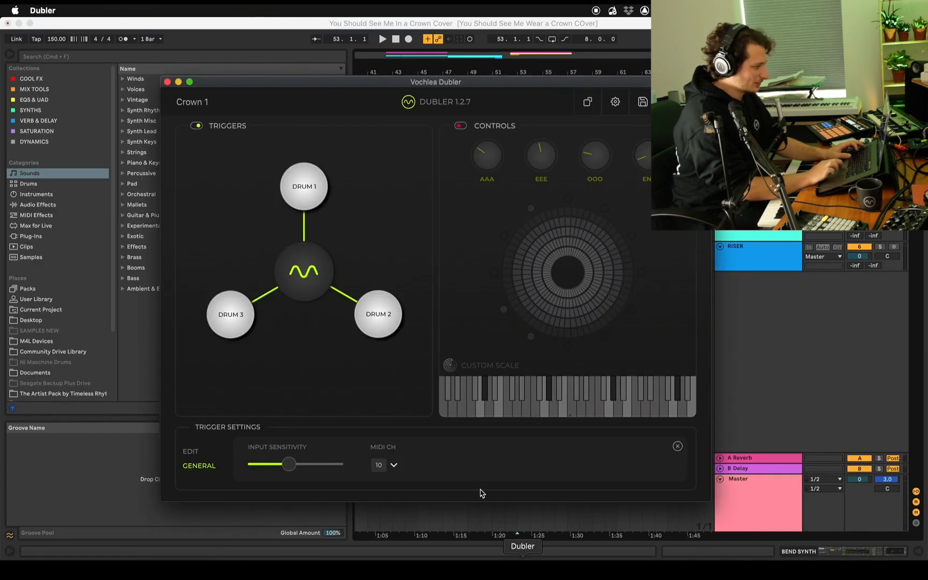
left_click(197, 126)
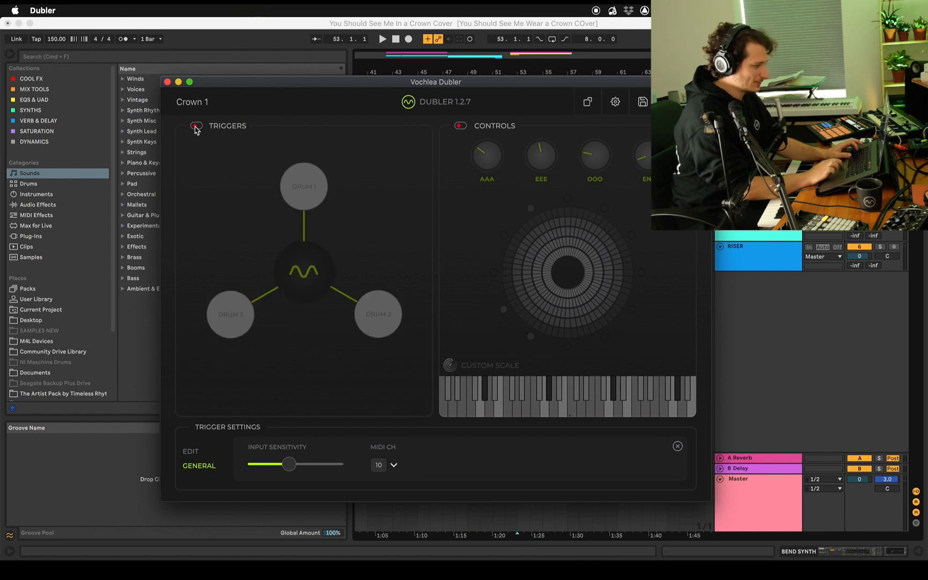
left_click(461, 126)
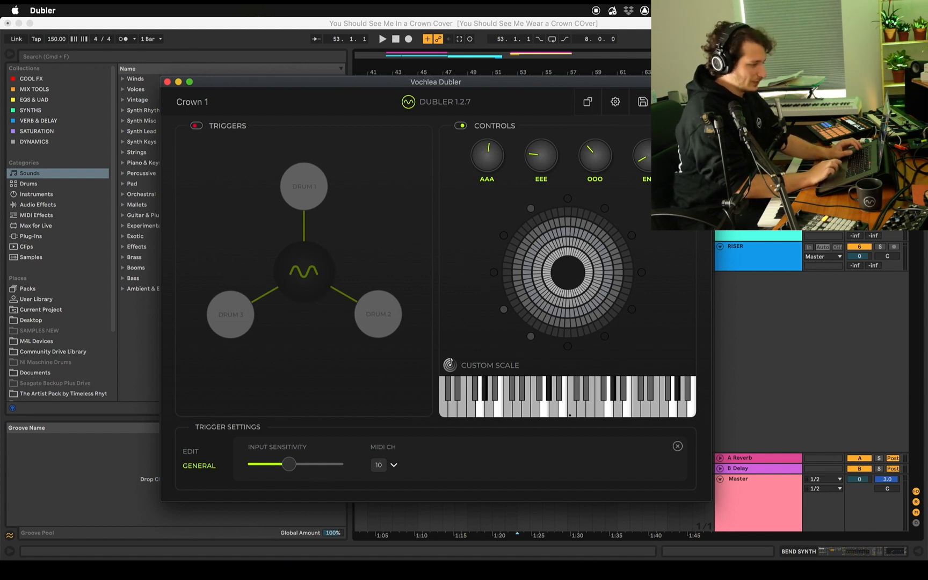
left_click(656, 233)
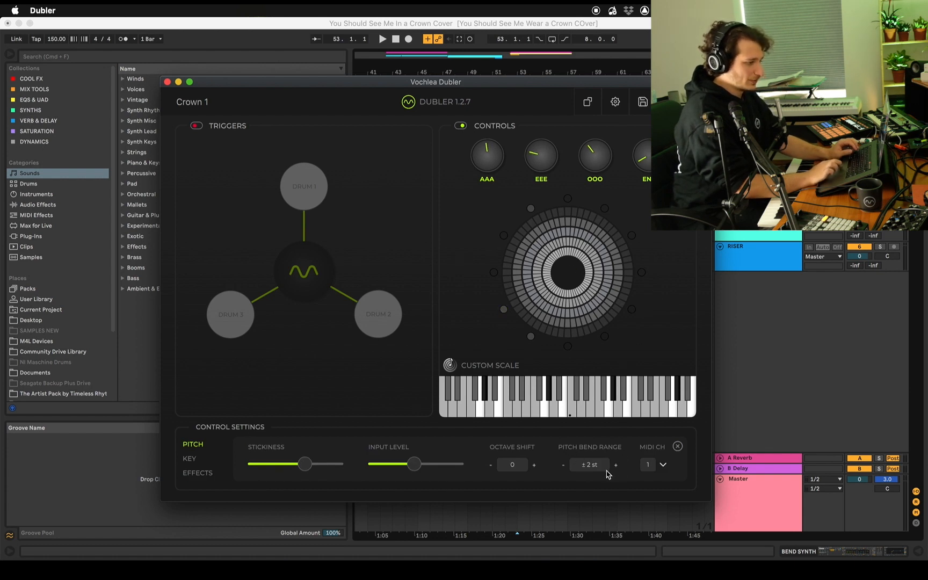
Switch back to Live, check BEND SYNTH's 4 Osc Saw chains, and record the synth for about eight bars from 53.1.1
key("super+Tab")
key("shift+Tab")
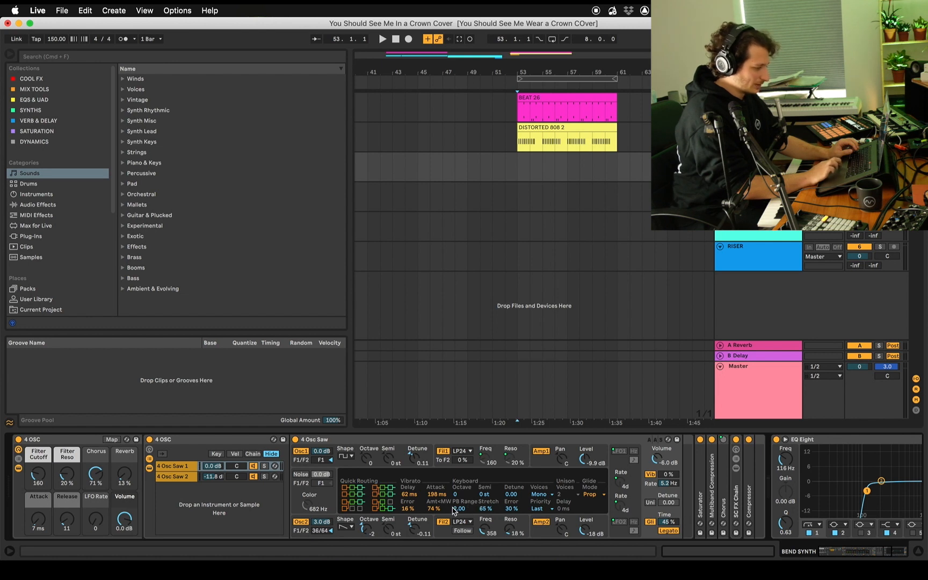
left_click(172, 477)
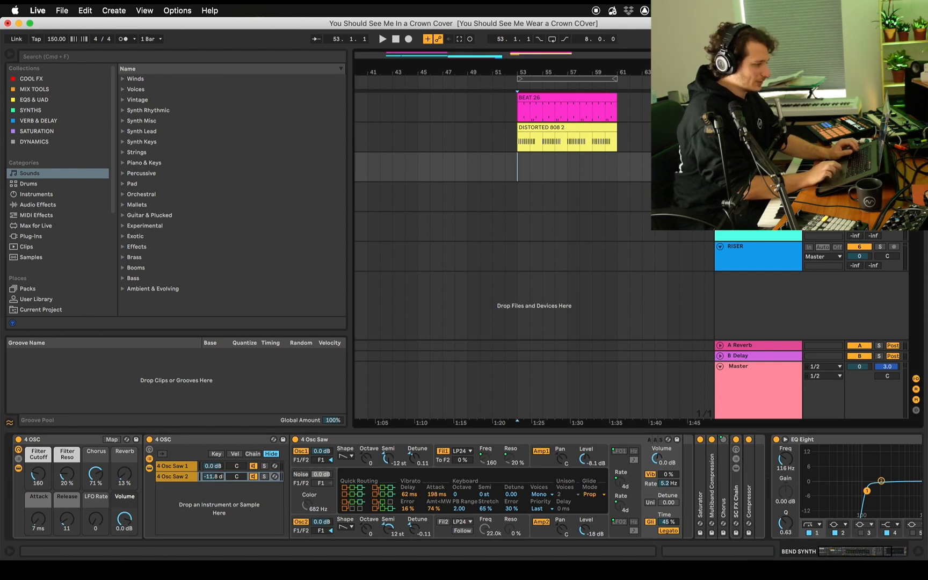
left_click(409, 39)
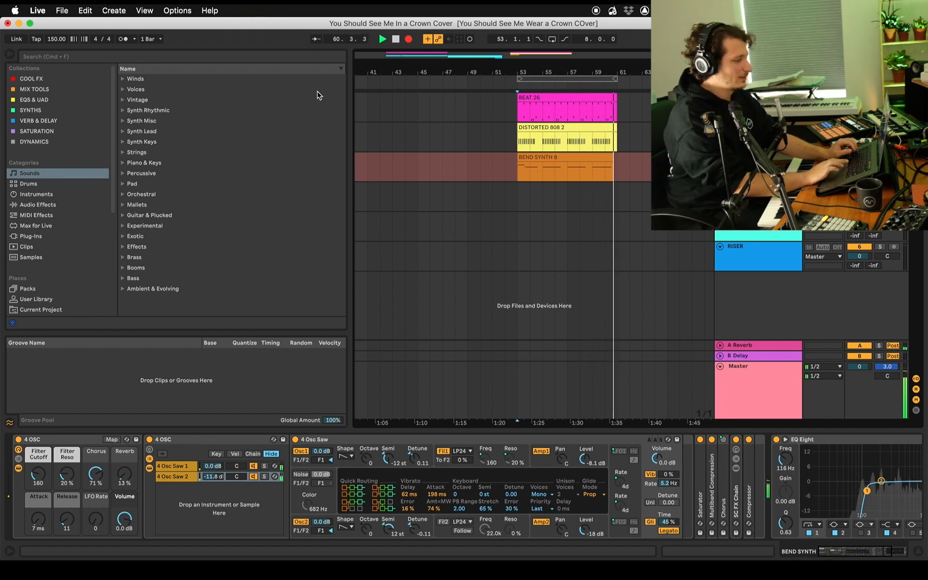
key("space")
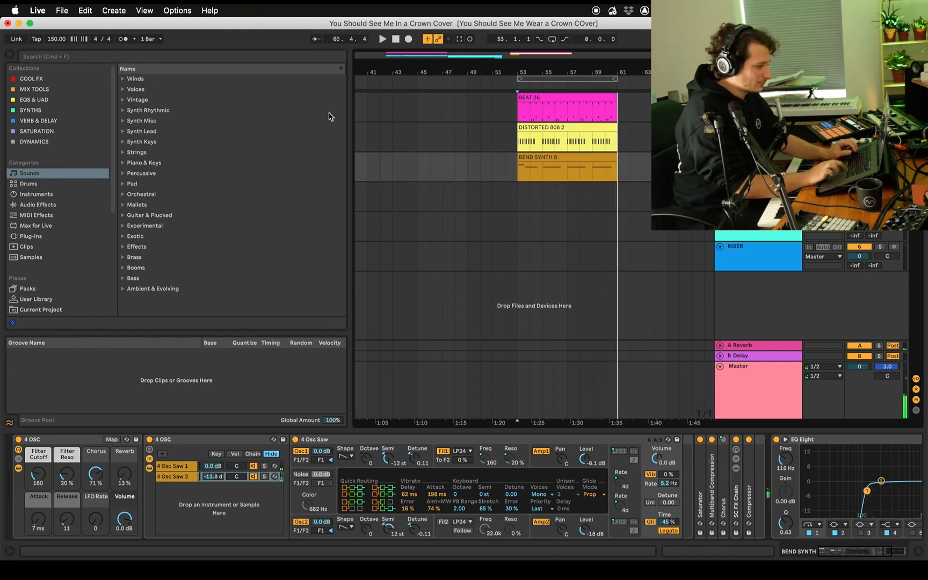
Split a one-bar section out of the BEND SYNTH recording, move it to 53.1.1 and play it back
left_click(567, 167)
key("super+e")
left_click_drag(573, 158, 534, 159)
key("space")
key("space")
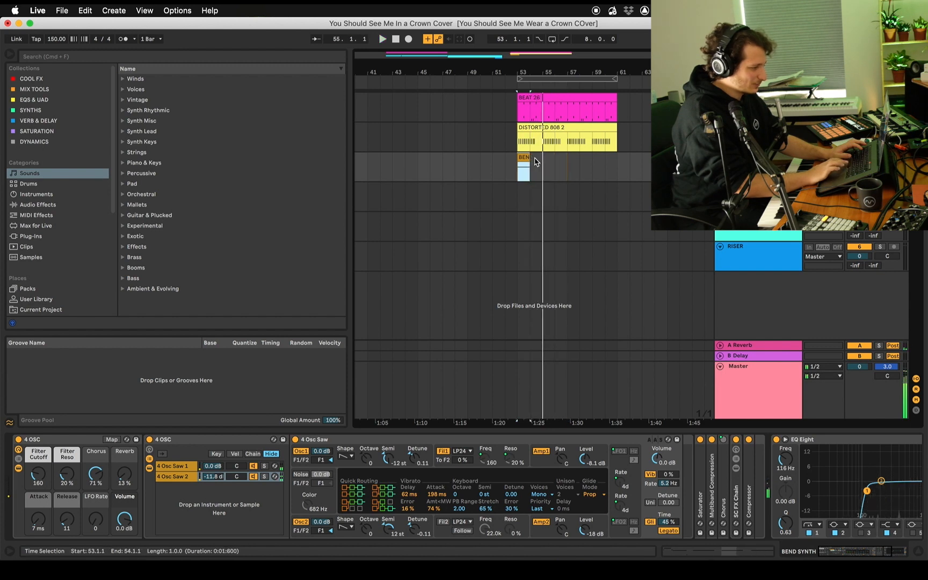
left_click(526, 158)
key("space")
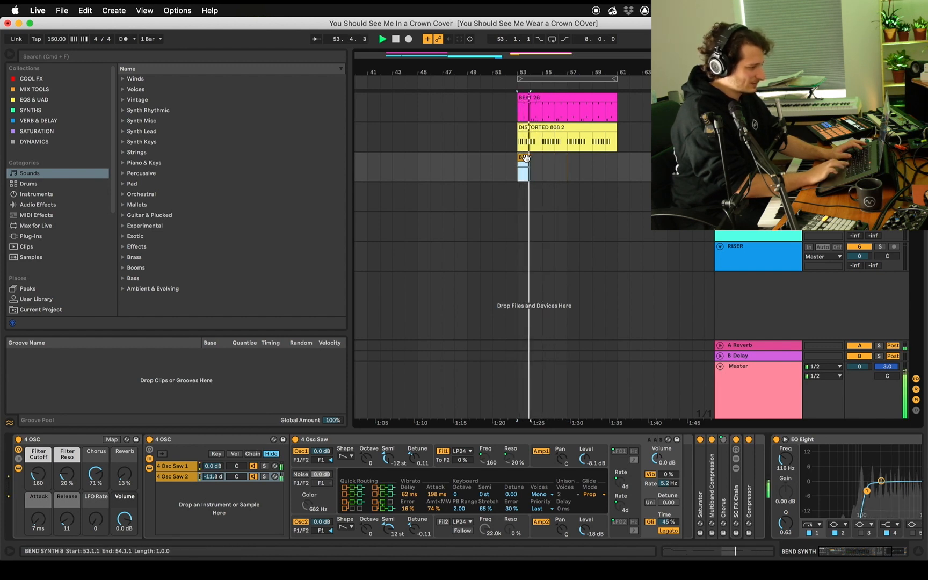
Extend the one-bar BEND SYNTH clip at 53.1.1 so it ends at about 54.4.1
double_click(526, 158)
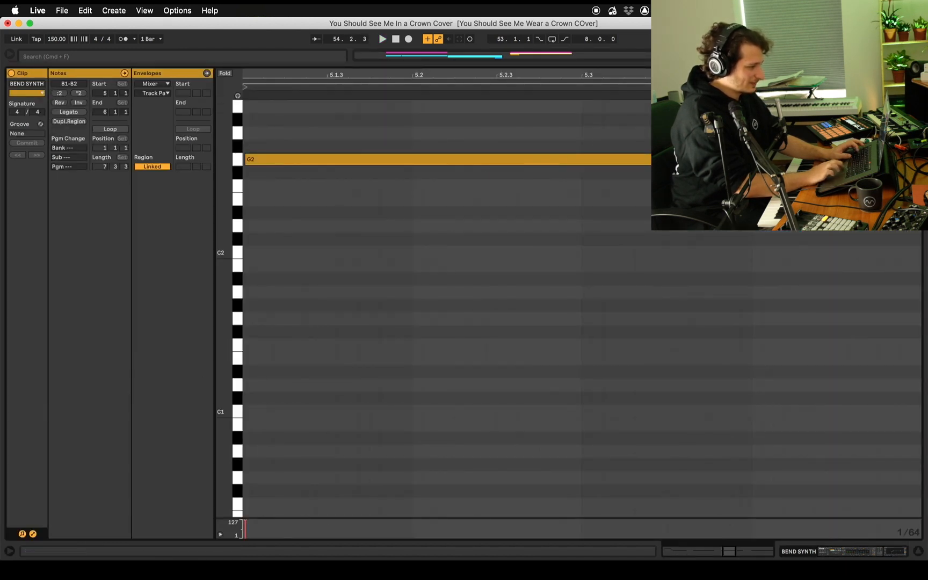
key("alt+super+l")
left_click_drag(529, 157, 539, 157)
Shorten the BEND SYNTH clip's G2 note to end at 6.2.1 and show the clip's MIDI Ctrl envelope
double_click(527, 157)
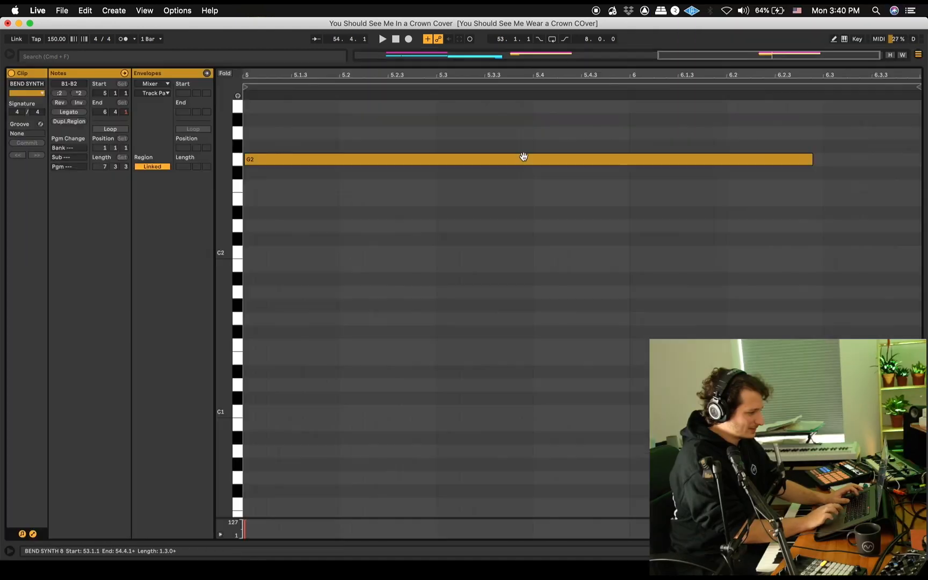
key("space")
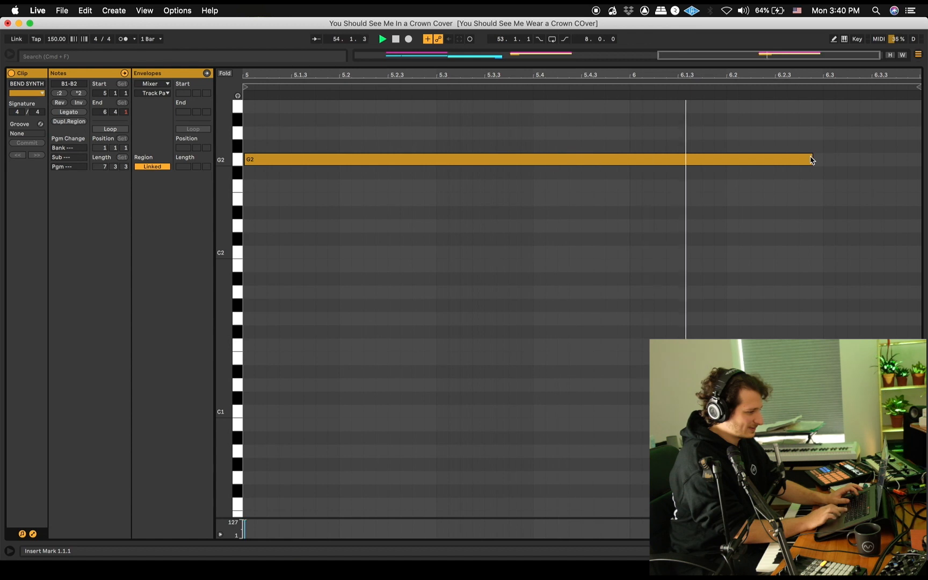
key("space")
left_click_drag(811, 156, 724, 161)
key("space")
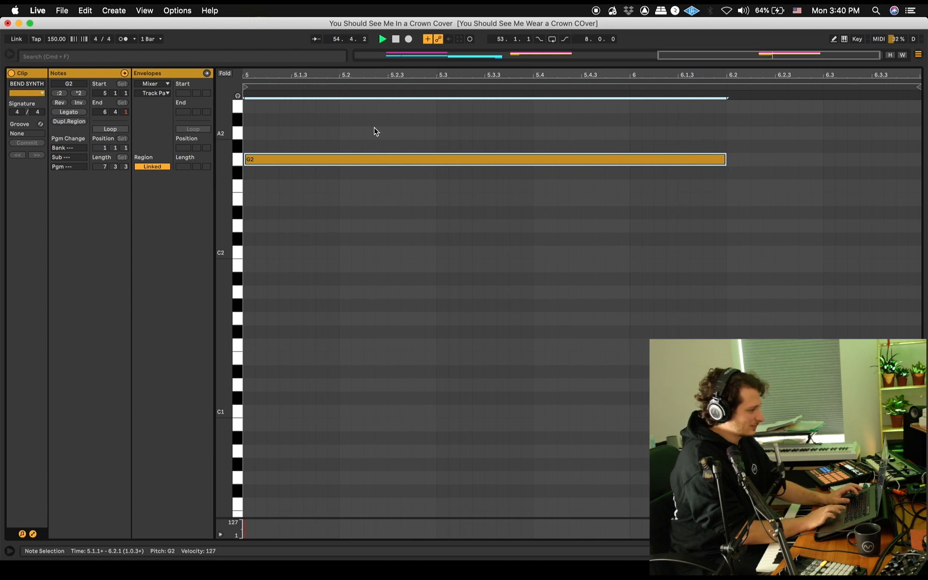
left_click(151, 84)
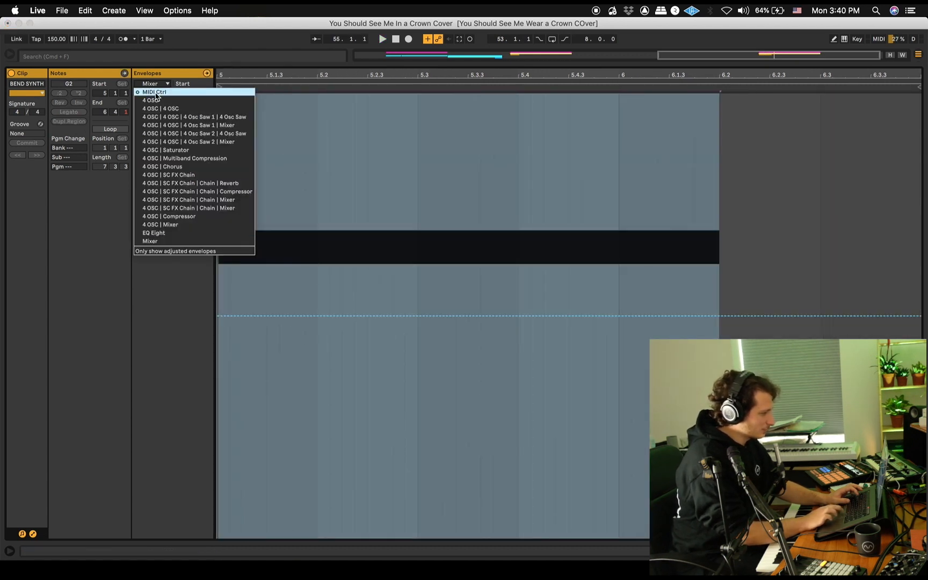
left_click(155, 93)
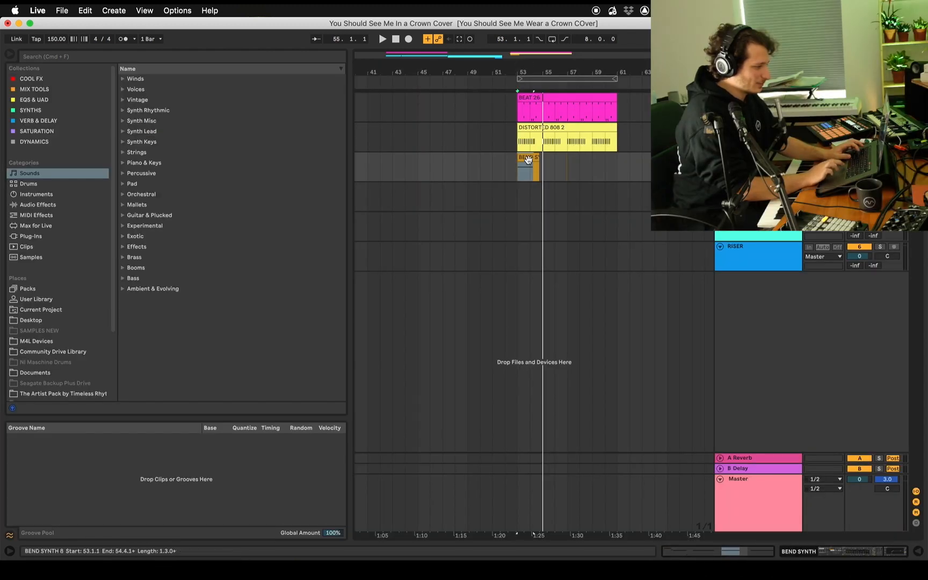
Duplicate the BEND SYNTH clip to 55.1.1 and play both clips with the beat
left_click(528, 159)
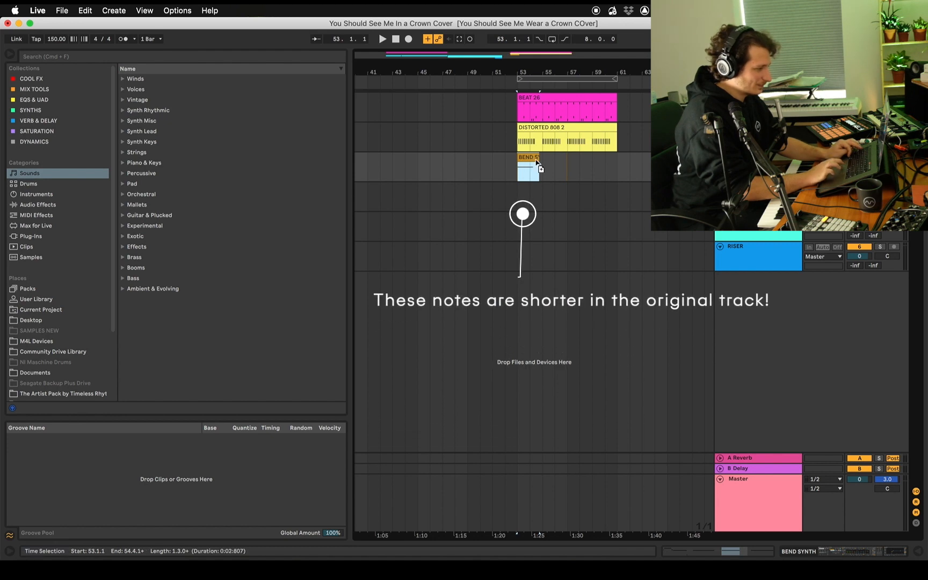
left_click_drag(528, 159, 553, 161)
left_click(527, 155)
key("space")
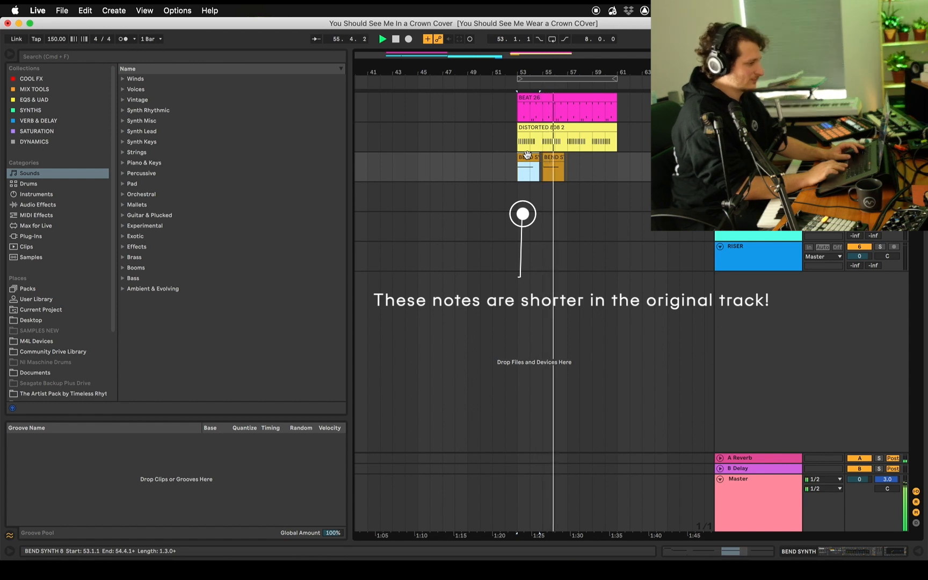
key("space")
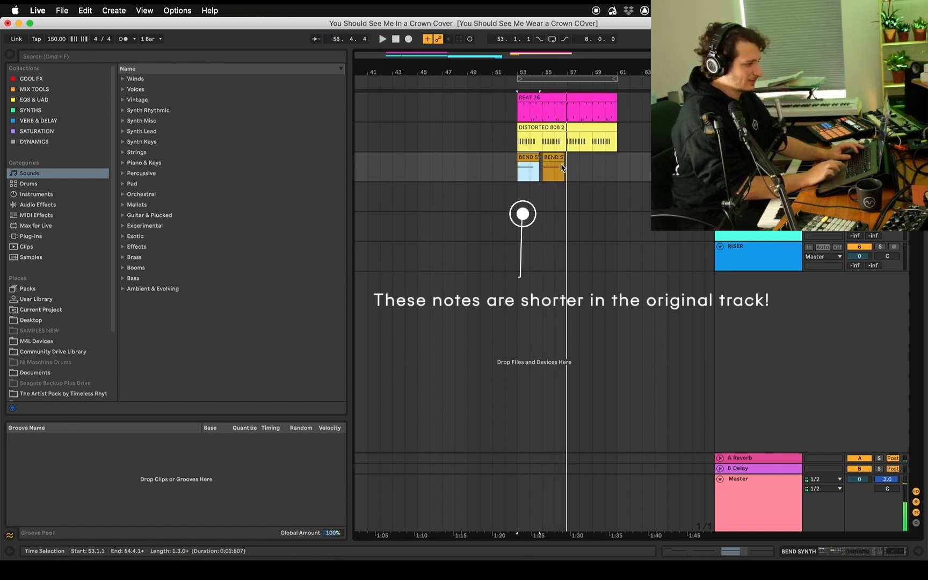
Place the insert mark at 57.1.1 on the BEND SYNTH track, then switch to Dubler and set Pitch Bend Range to Off
left_click(565, 168)
left_click(570, 171)
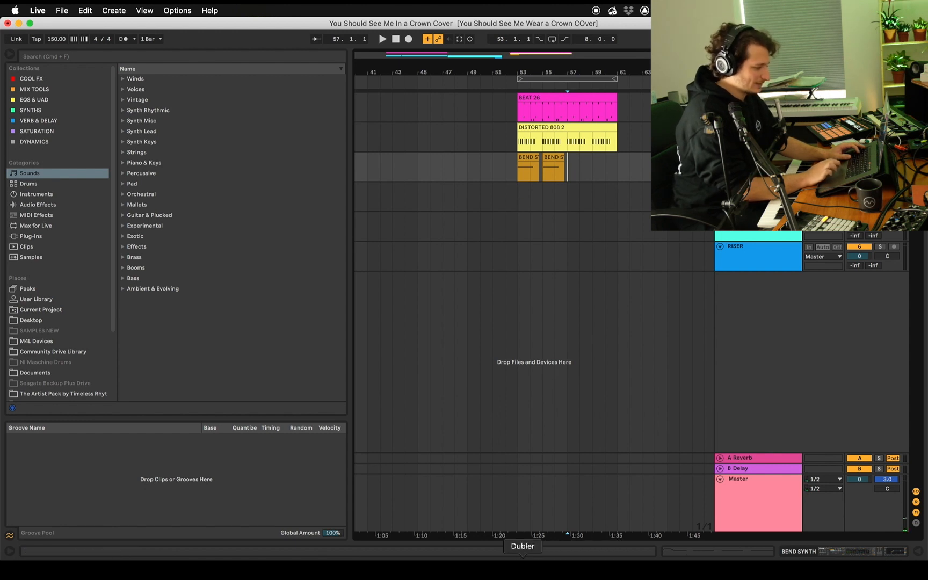
left_click(523, 564)
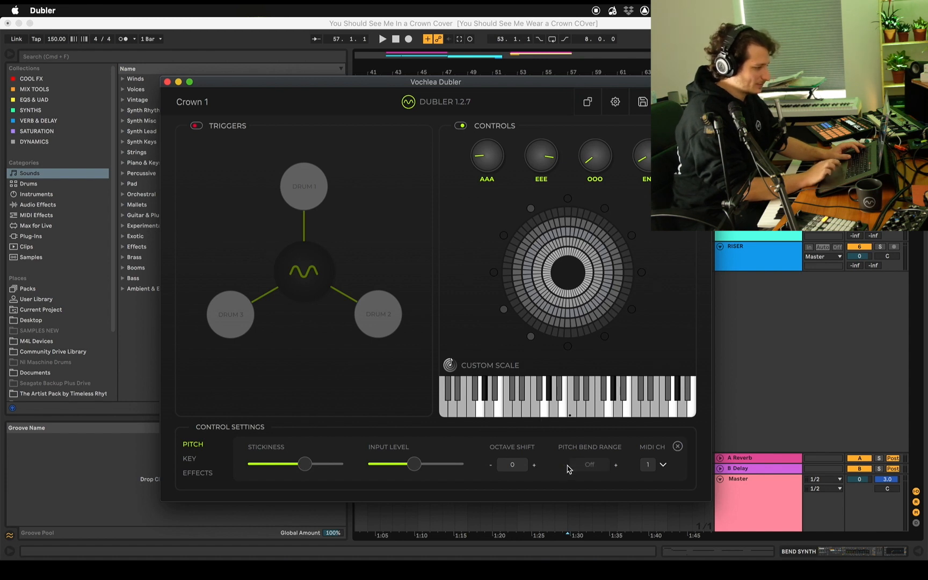
Switch to Live, loop 57.1.1 to 61.1.1, play it and capture the sung MIDI notes as a BEND SYNTH clip
left_click(762, 289)
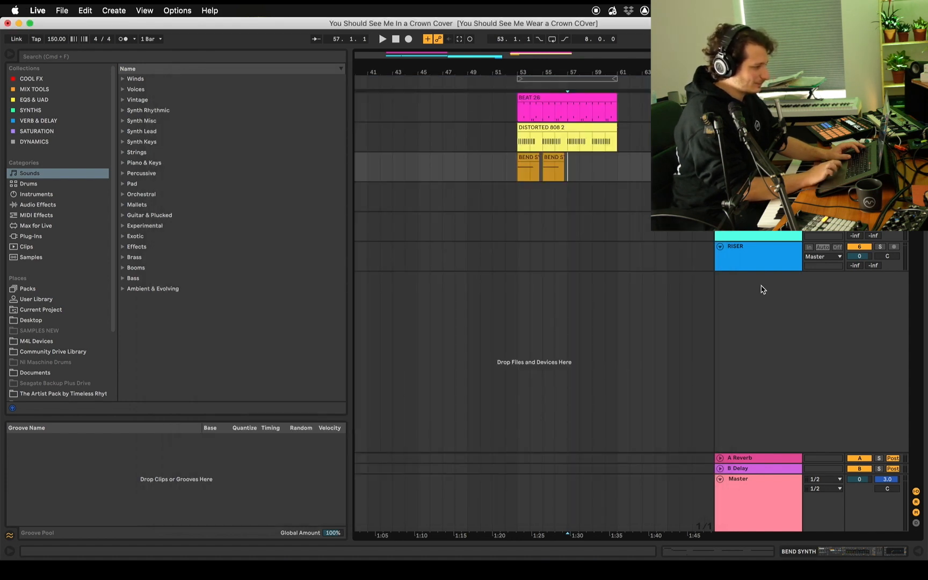
left_click_drag(567, 175, 613, 175)
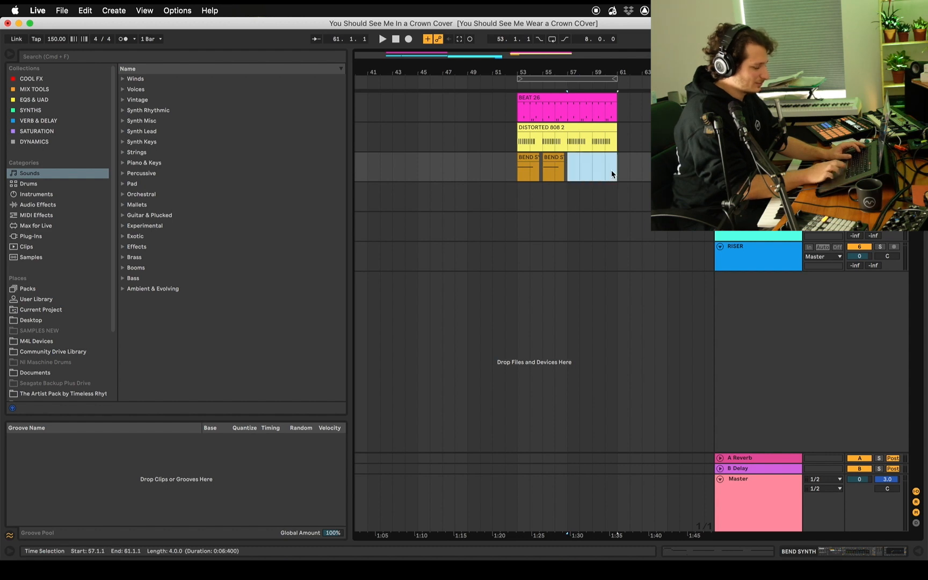
key("super+l")
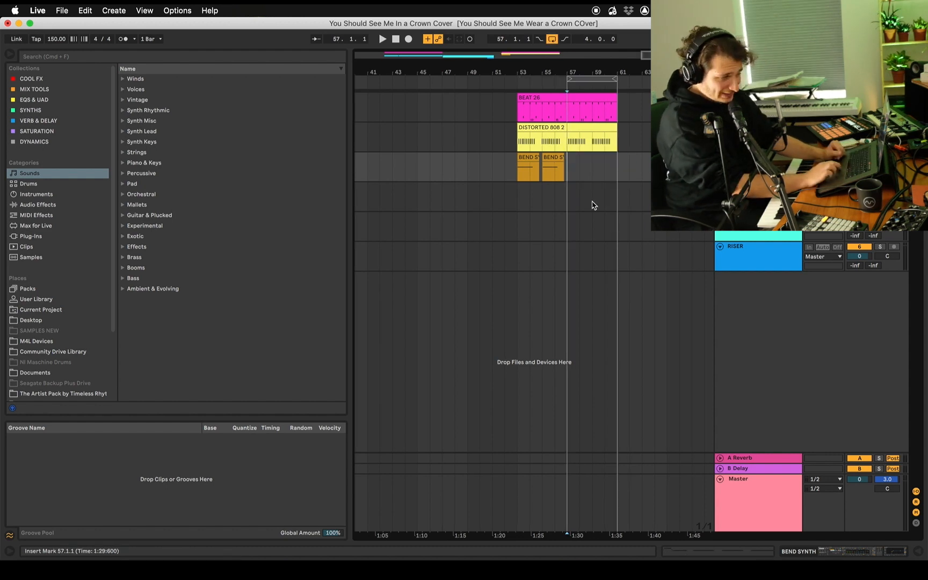
key("space")
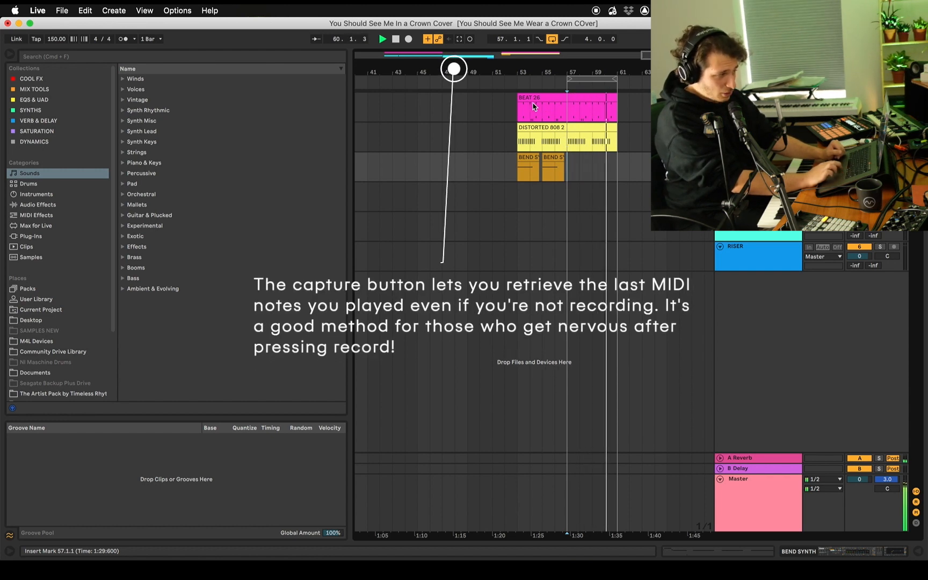
left_click(459, 41)
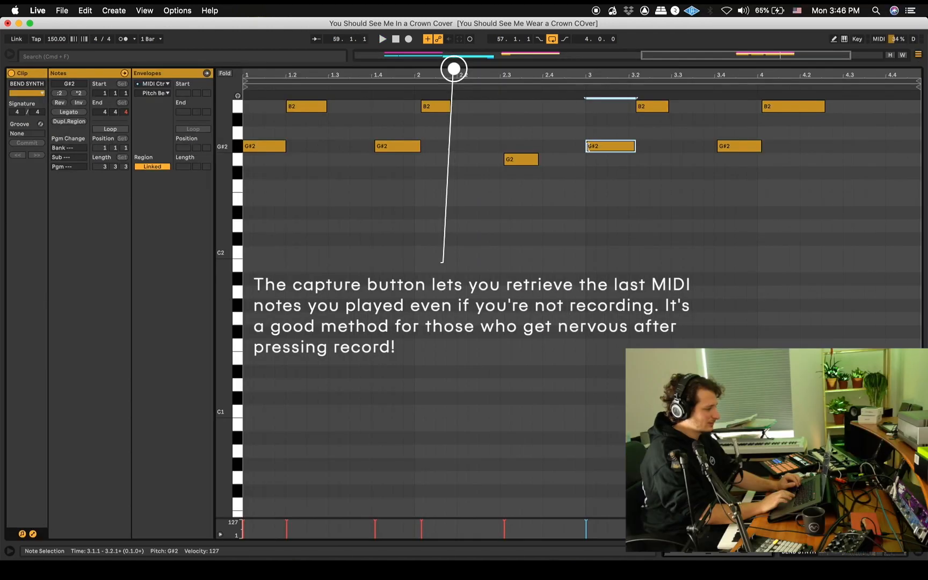
key("space")
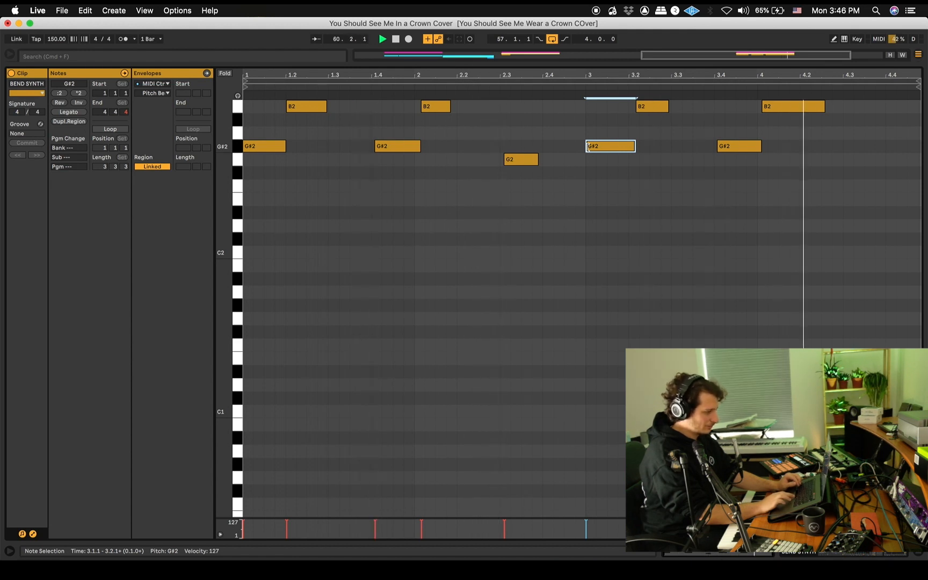
In the captured BEND SYNTH clip, move the last B2 note to 4.1.1 and shorten the G#2 note before it
left_click(788, 63)
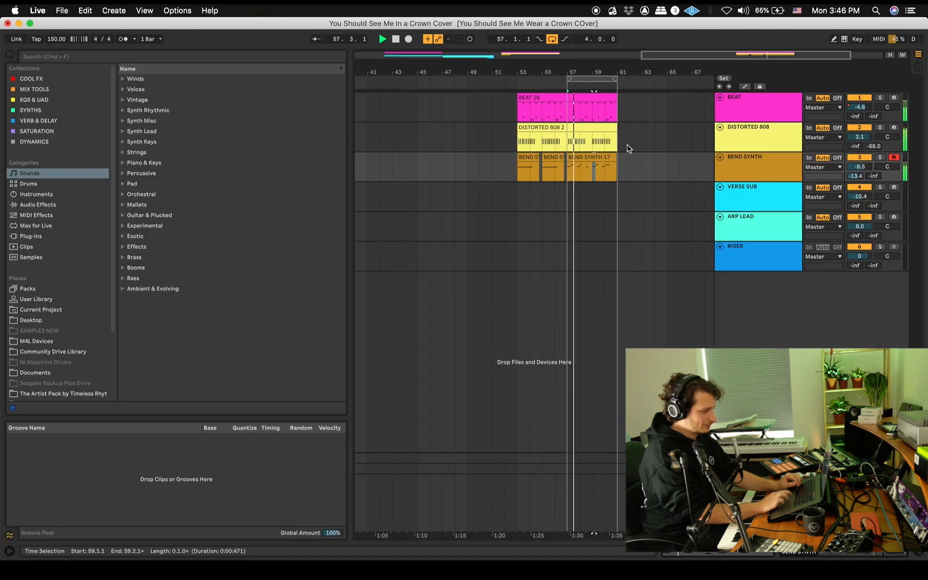
left_click(598, 155)
double_click(598, 152)
left_click(766, 105)
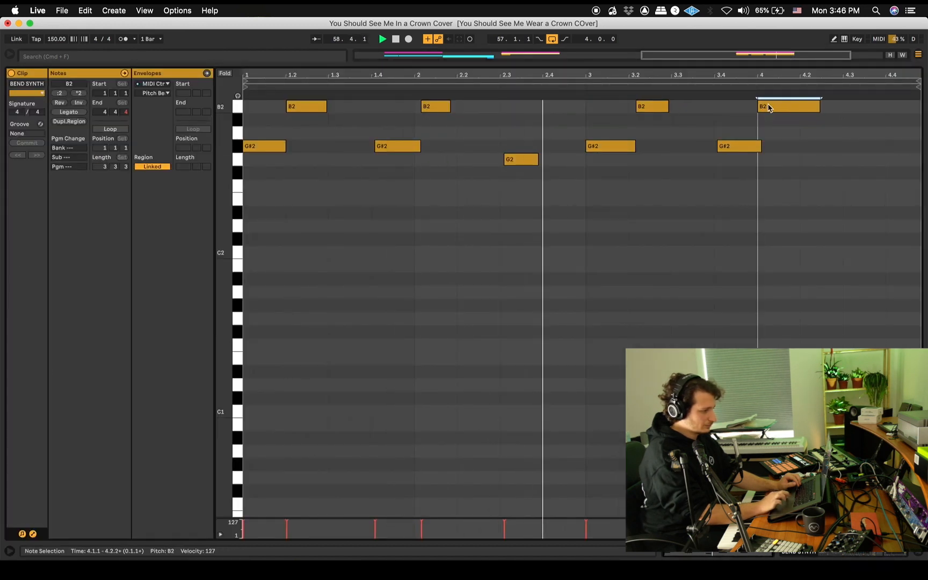
left_click_drag(758, 141, 757, 141)
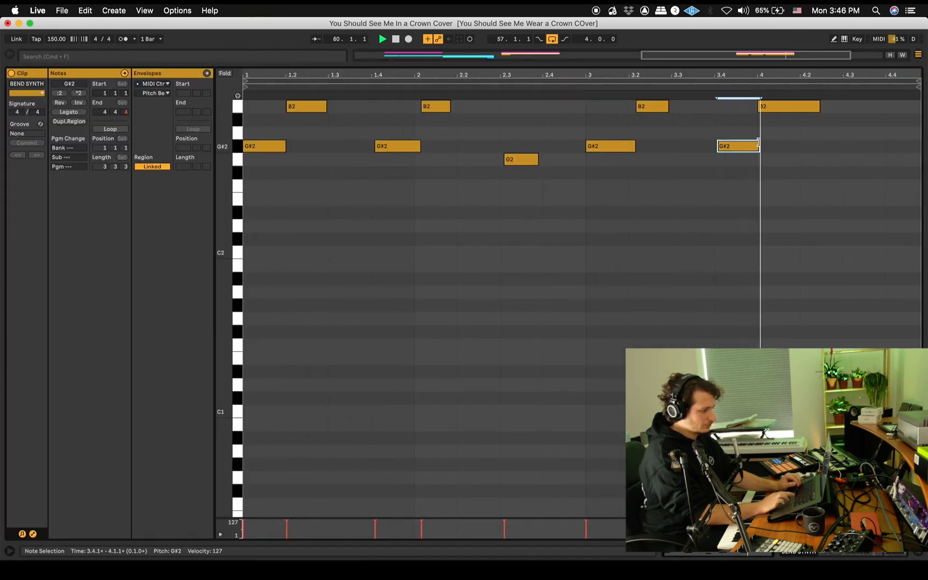
double_click(661, 60)
key("space")
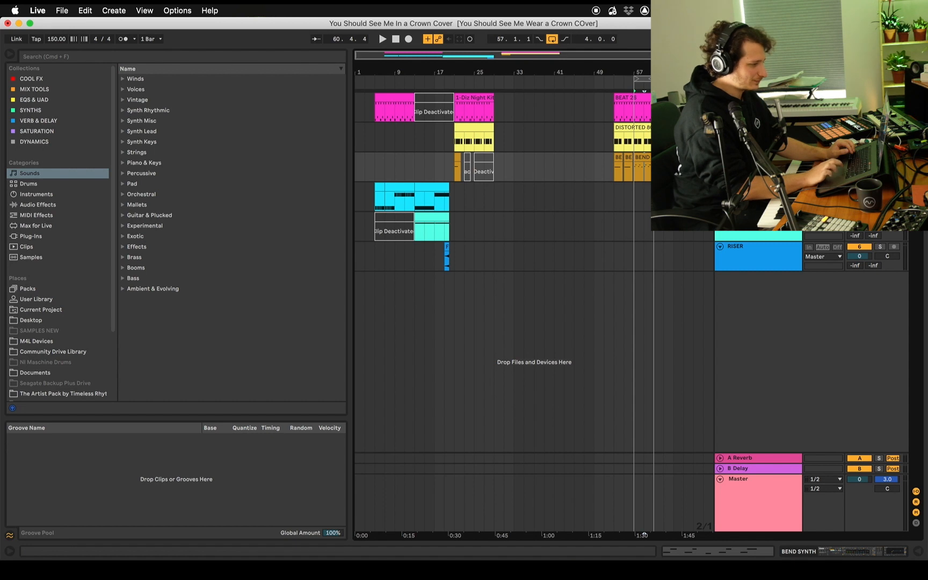
Select the BEAT track, then switch to Dubler and turn Controls off and Triggers on
left_click(758, 98)
left_click(564, 110)
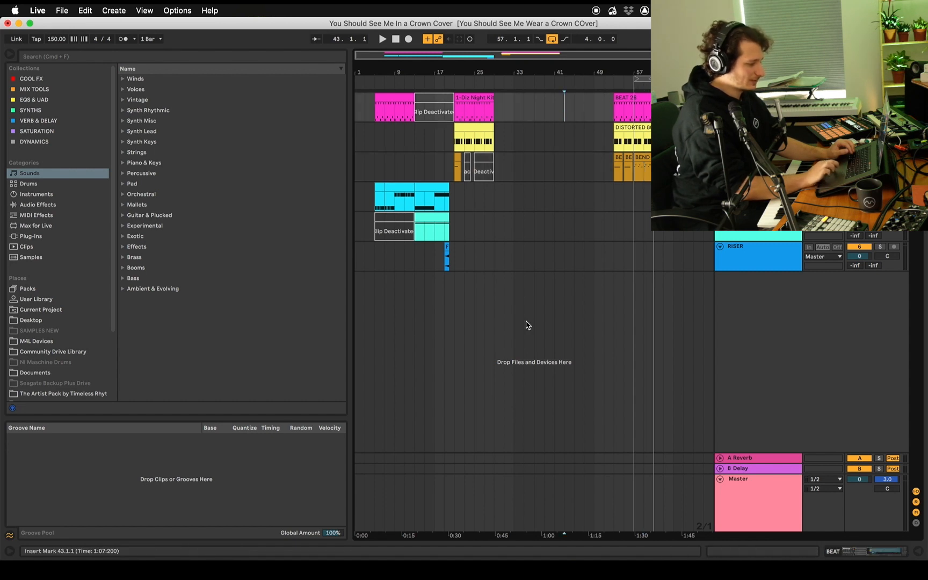
left_click(523, 571)
left_click(467, 126)
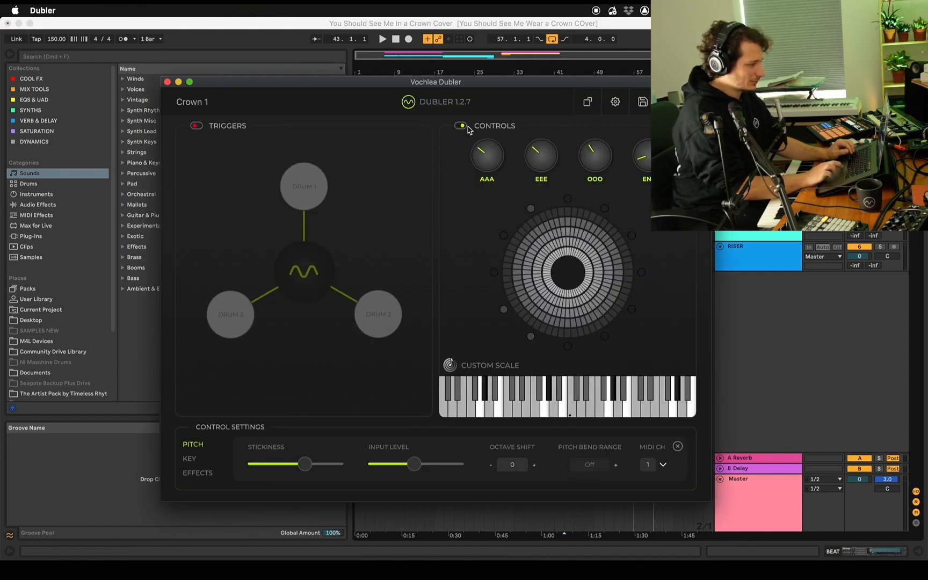
left_click(457, 127)
left_click(196, 126)
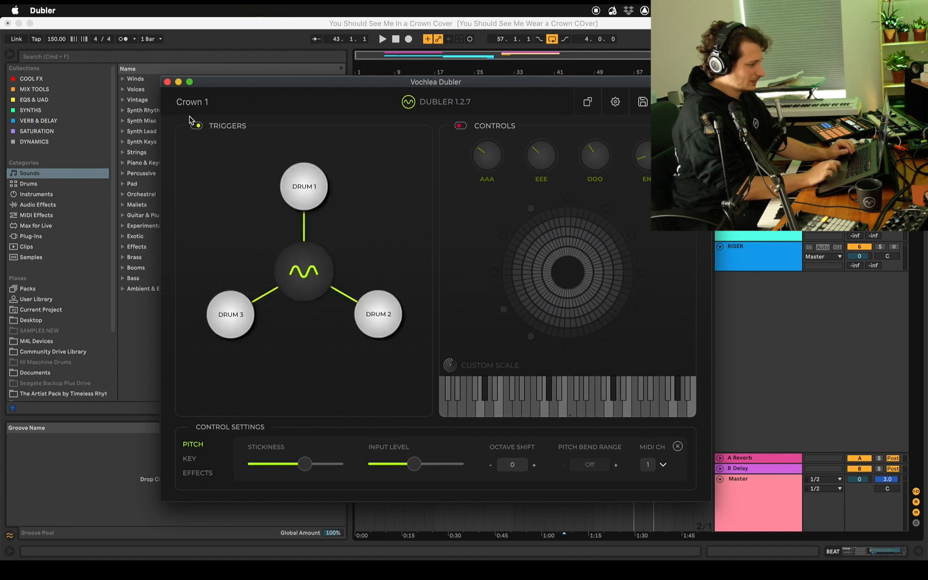
left_click_drag(234, 86, 225, 95)
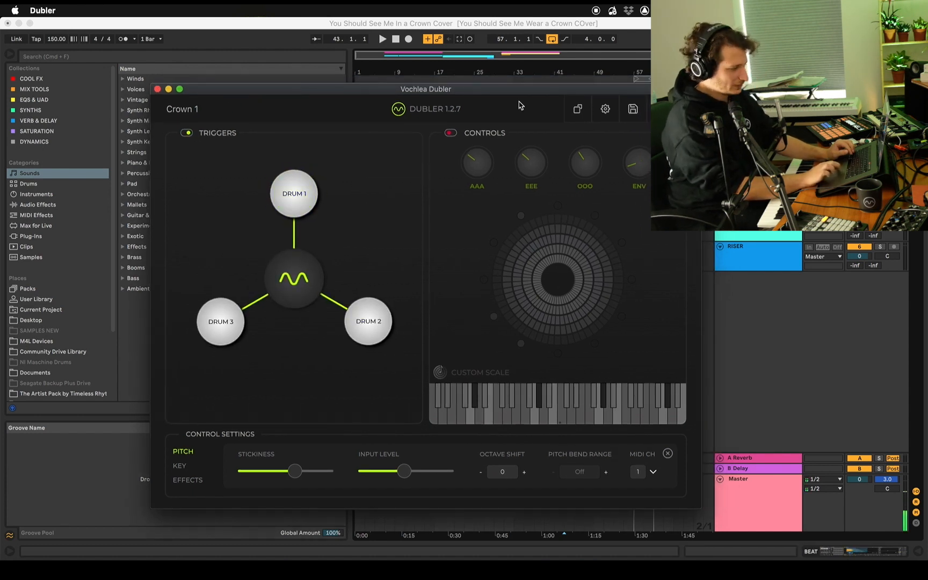
Return to Live, record a four-bar kick and snare clip on the BEAT track from 37.1.1 and open its notes
left_click(755, 329)
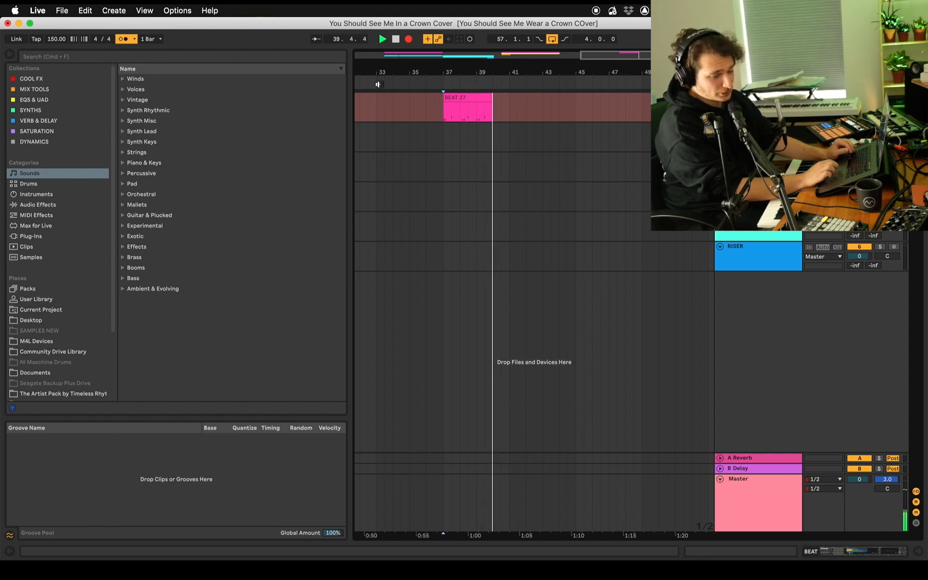
key("space")
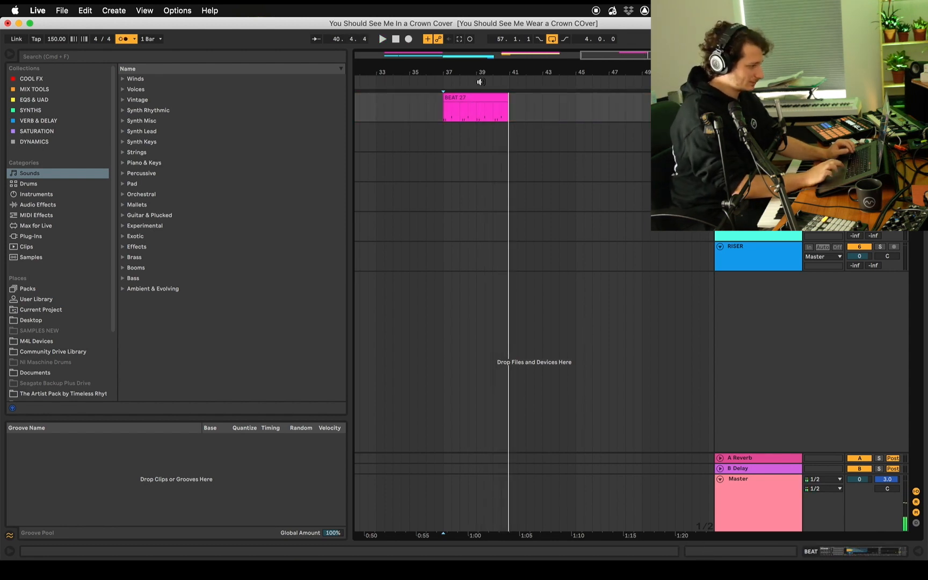
double_click(472, 95)
left_click(473, 97)
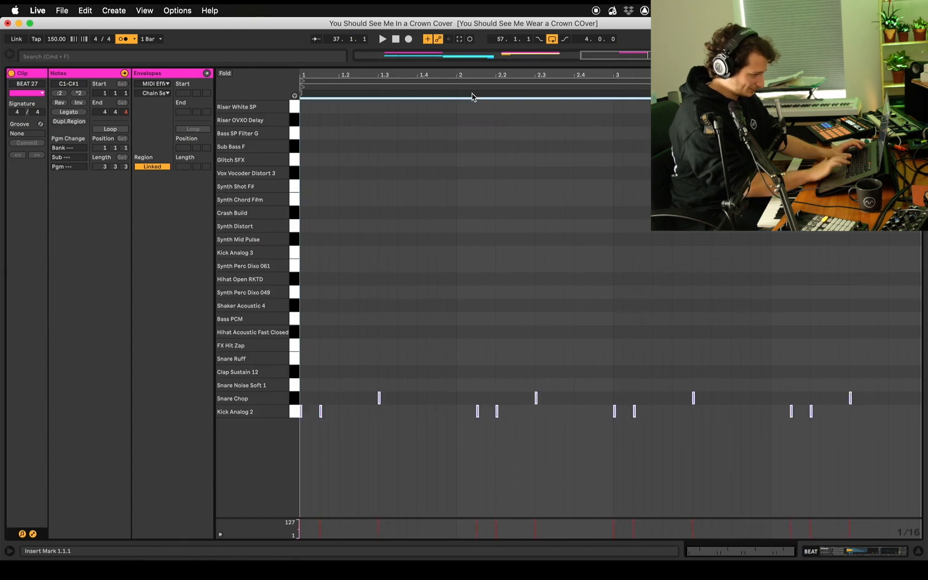
Record hi-hats over the BEAT clip from 37.1.1 and duplicate the four-bar clip to 41.1.1
key("space")
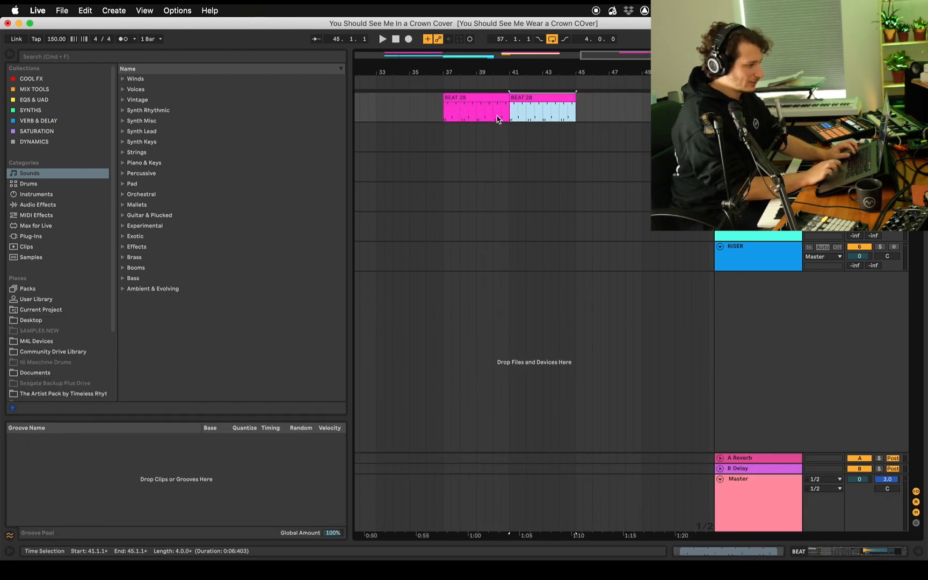
mouse_move(625, 71)
left_mouse_down()
mouse_move(625, 60)
mouse_move(625, 68)
left_mouse_up()
scroll(605, 108, "left", 1)
Select the VERSE SUB track, then switch to Dubler, save the Crown 1 profile and load Crown 2
left_click(756, 188)
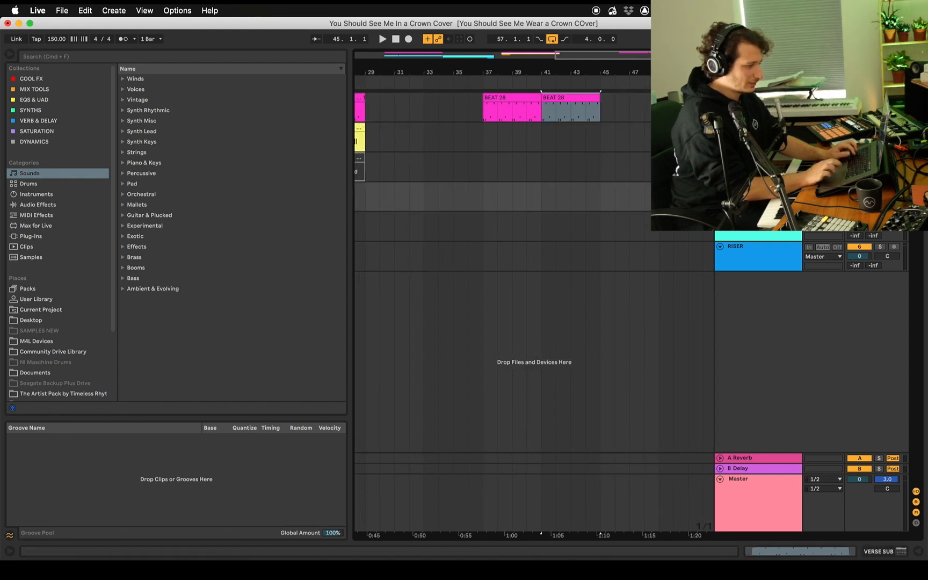
left_click(523, 567)
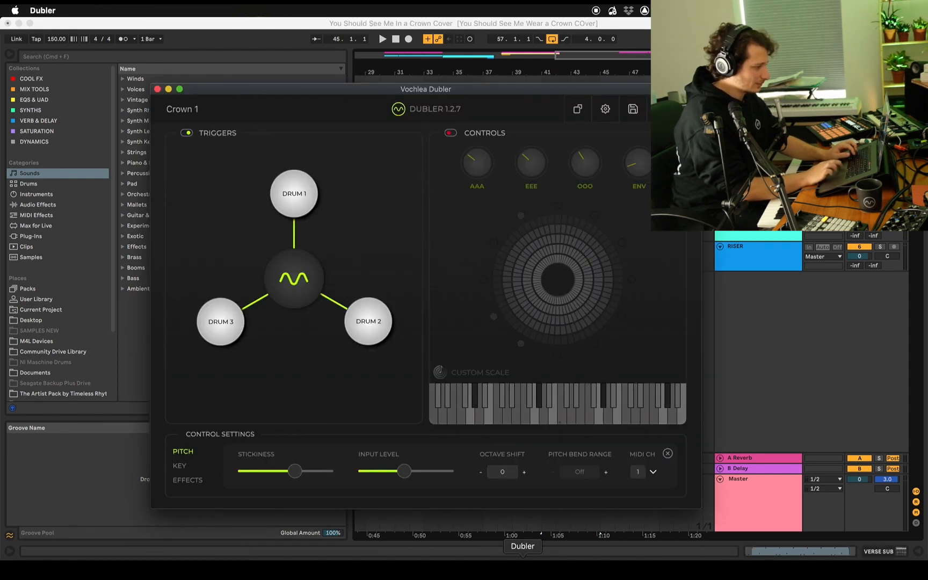
left_click(634, 109)
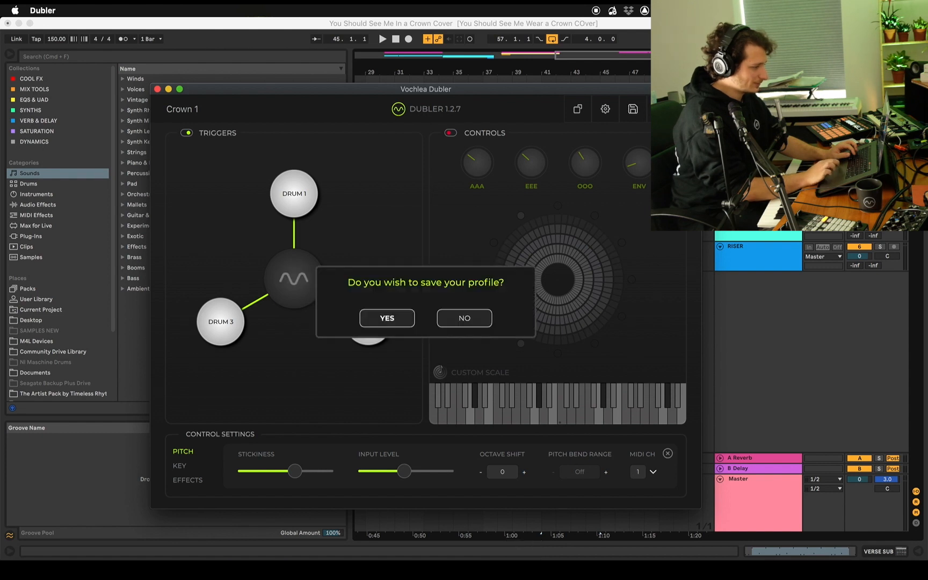
left_click(406, 318)
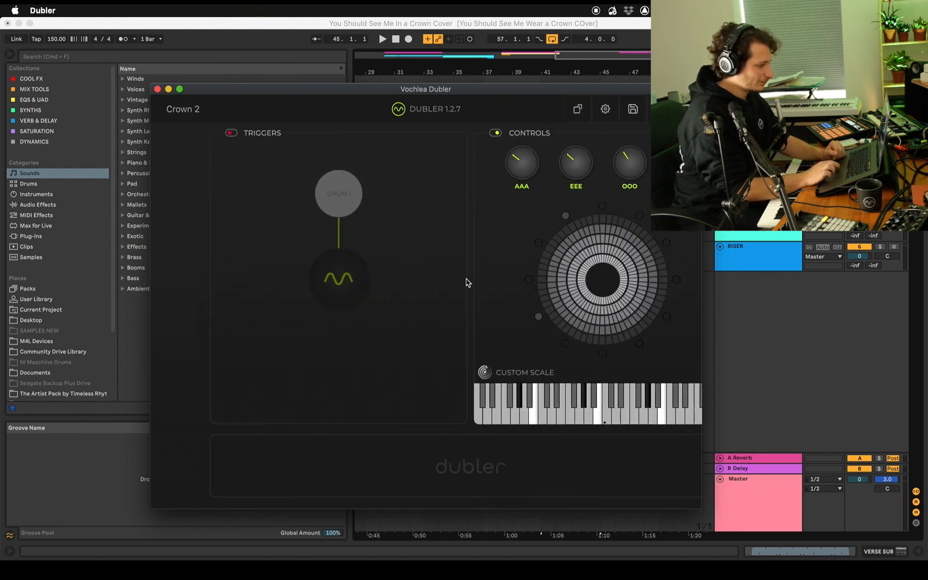
left_click(595, 553)
left_click(523, 569)
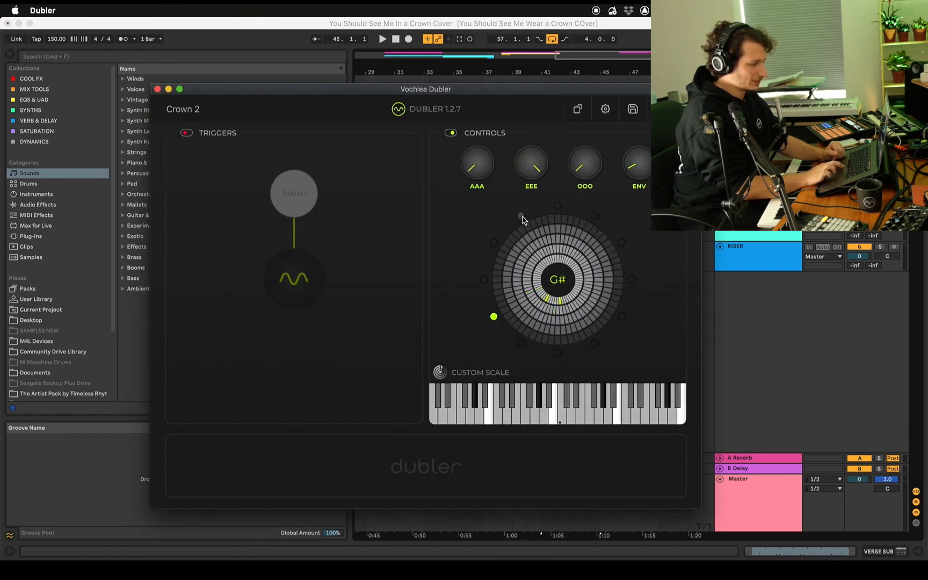
Switch back to Live and record an eight-bar sung sub bass clip on the VERSE SUB track from 37.1.1
key("super+Tab")
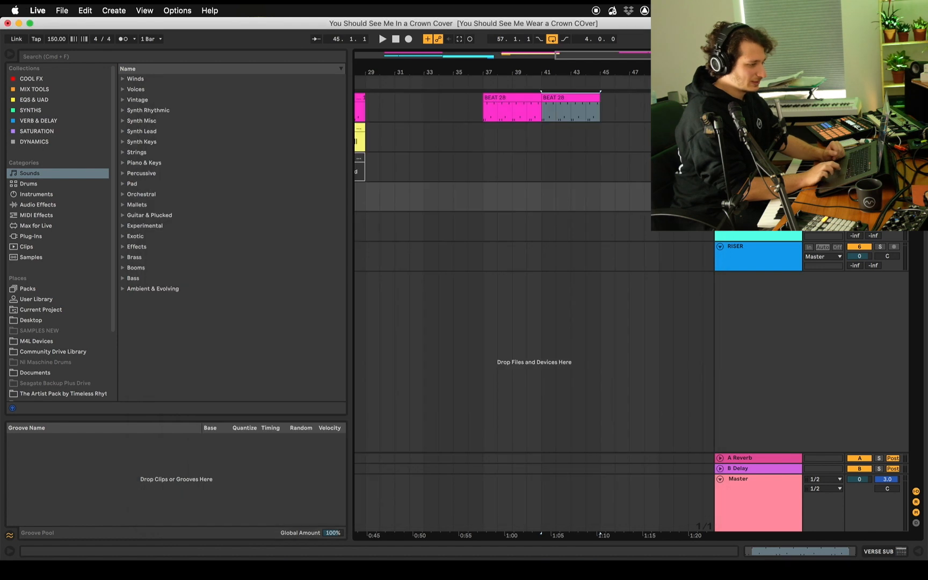
left_click(483, 197)
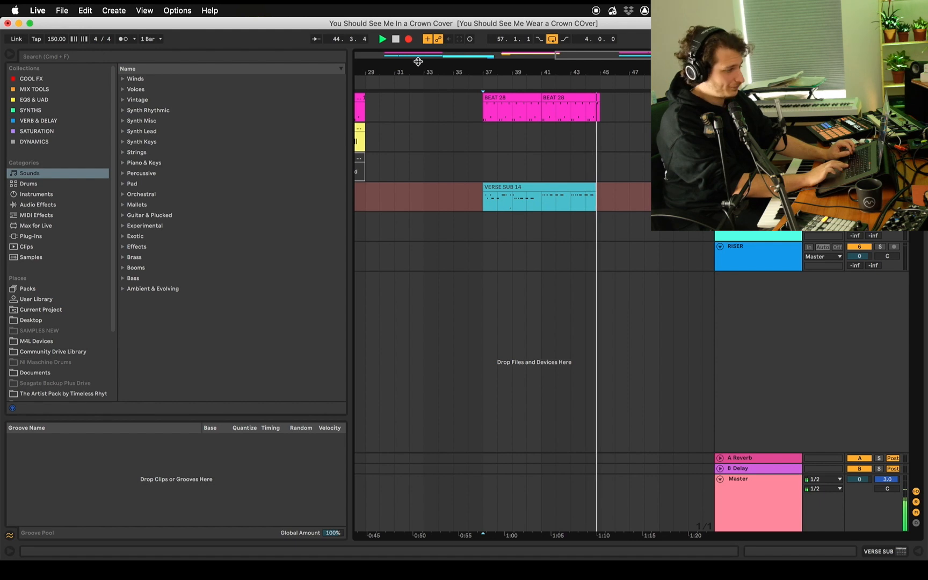
key("space")
Split the VERSE SUB clip at 41.1.1 and copy its second half over the first half at 37.1.1
left_click(545, 196)
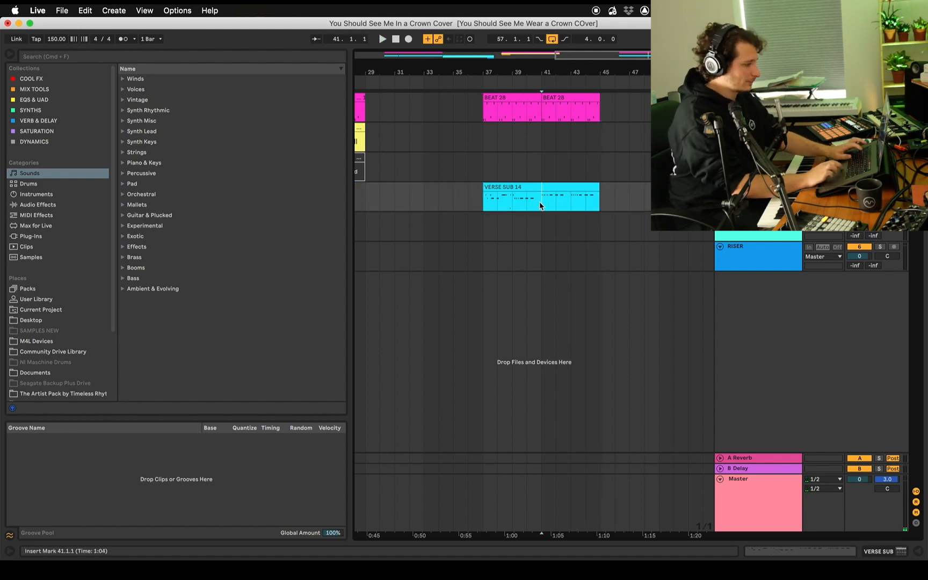
key("super+e")
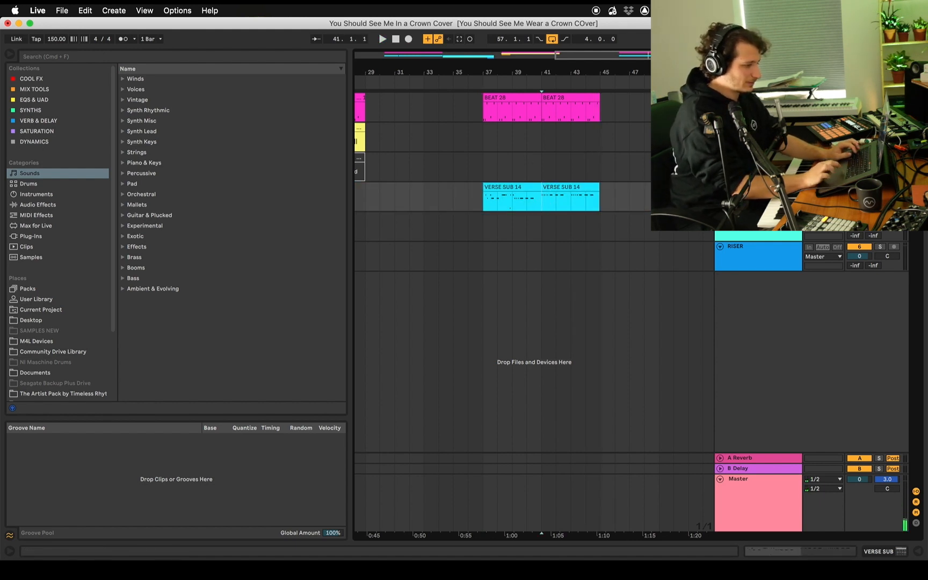
double_click(559, 188)
key("super+a")
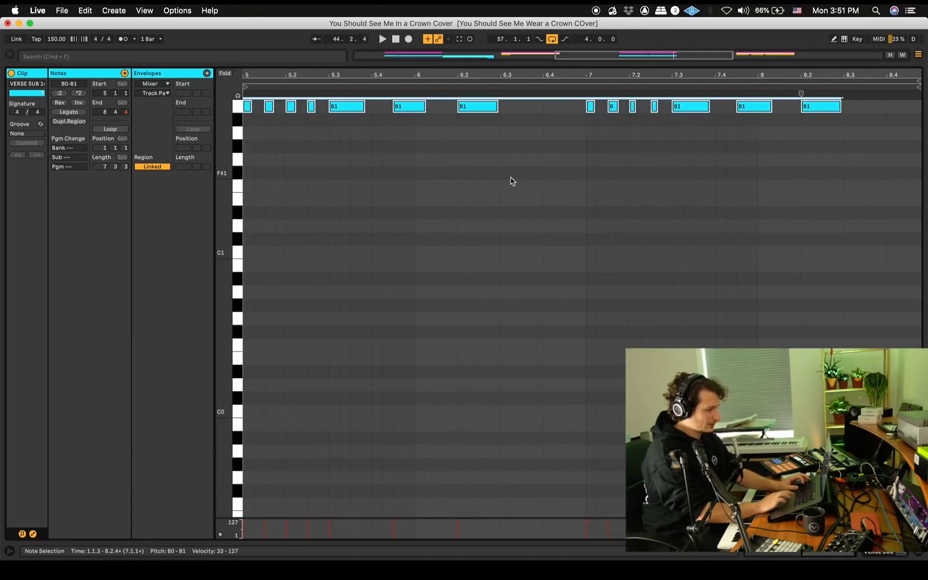
left_click(511, 181)
left_click(458, 114)
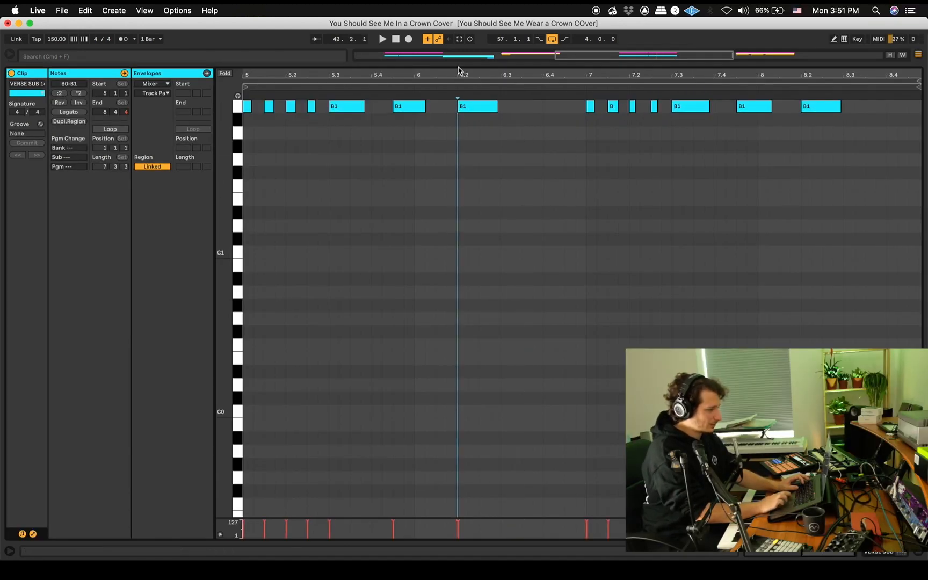
key("super+alt+l")
left_click_drag(581, 188, 514, 192)
Transpose all notes of the VERSE SUB clip at 37.1.1 down three semitones, from B1 to G#1, and play it back
double_click(497, 191)
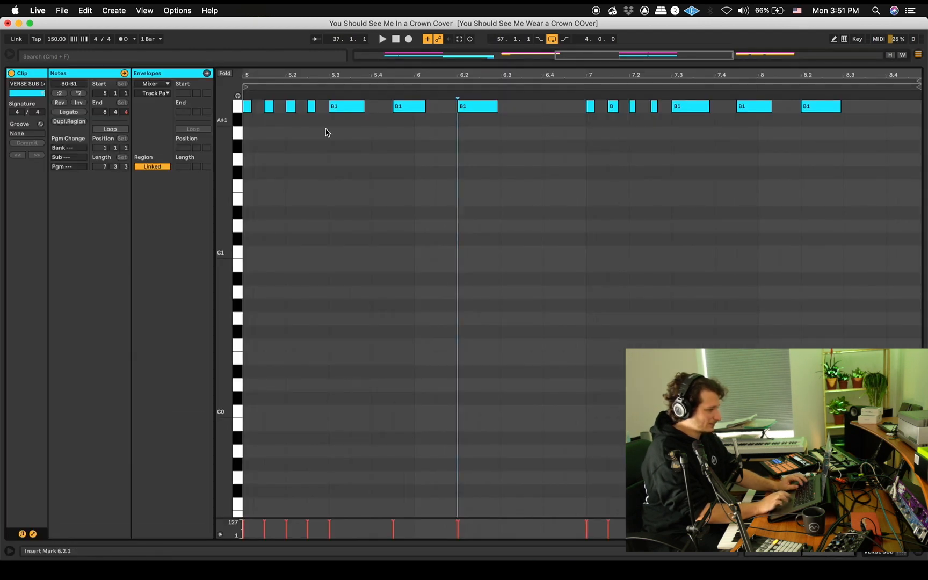
key("super+a")
key("Down")
key("Down")
key("Down")
key("Down")
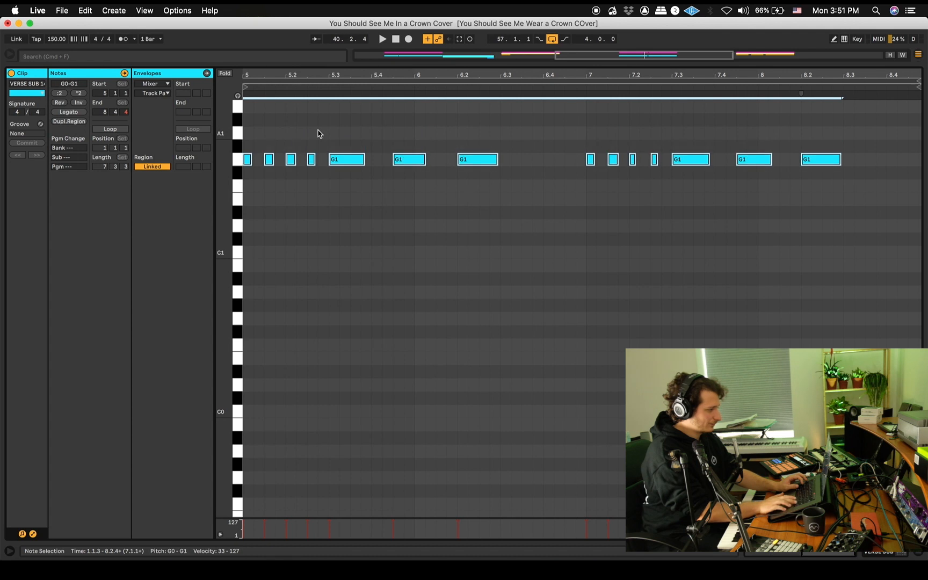
key("Up")
key("space")
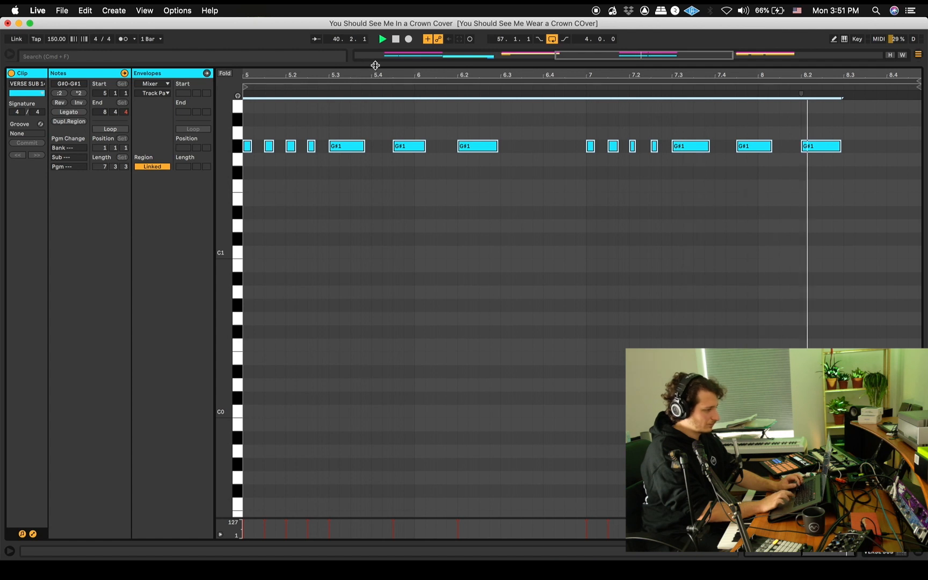
key("super+alt+l")
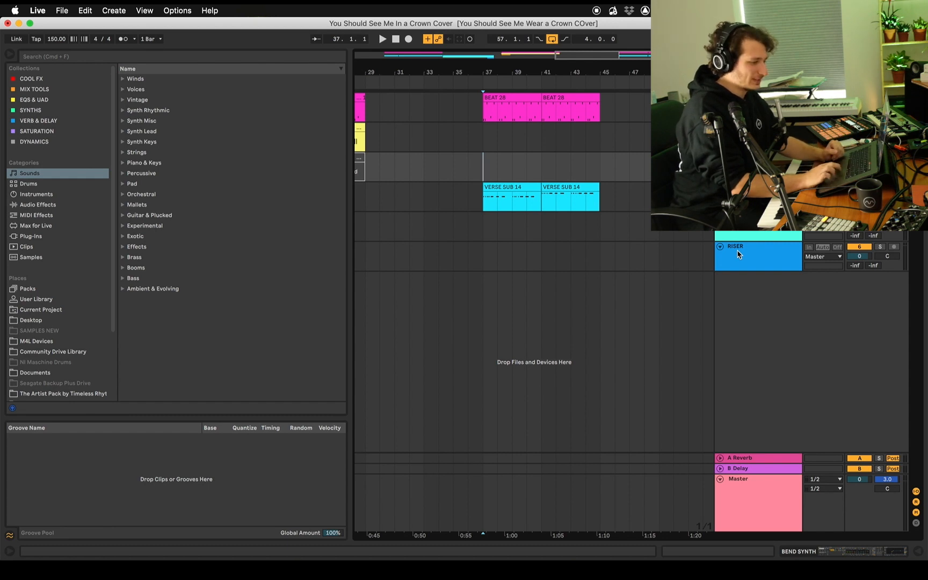
Select the ARP LEAD track, then switch to Dubler and load the Crown 3 profile
left_click(709, 236)
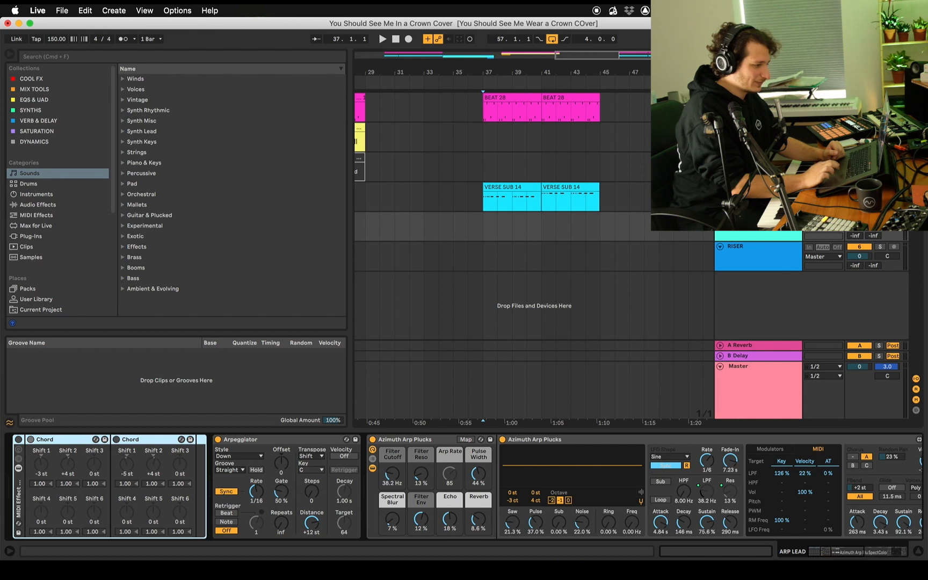
left_click(483, 167)
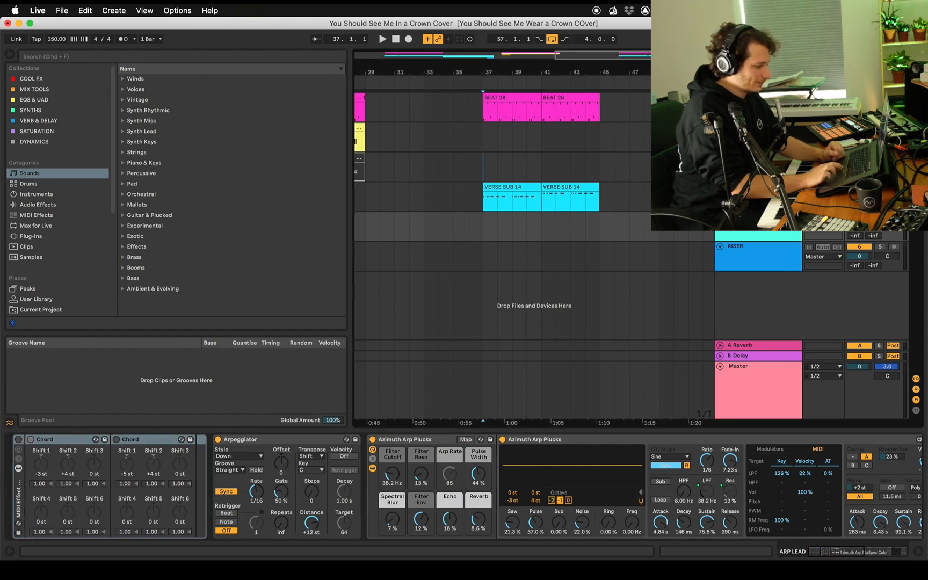
left_click(523, 567)
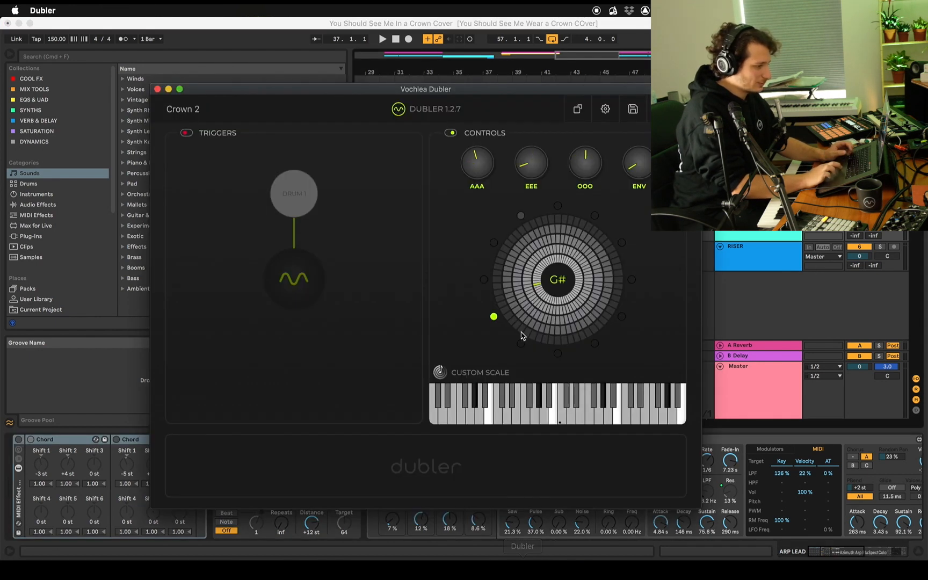
left_click(688, 109)
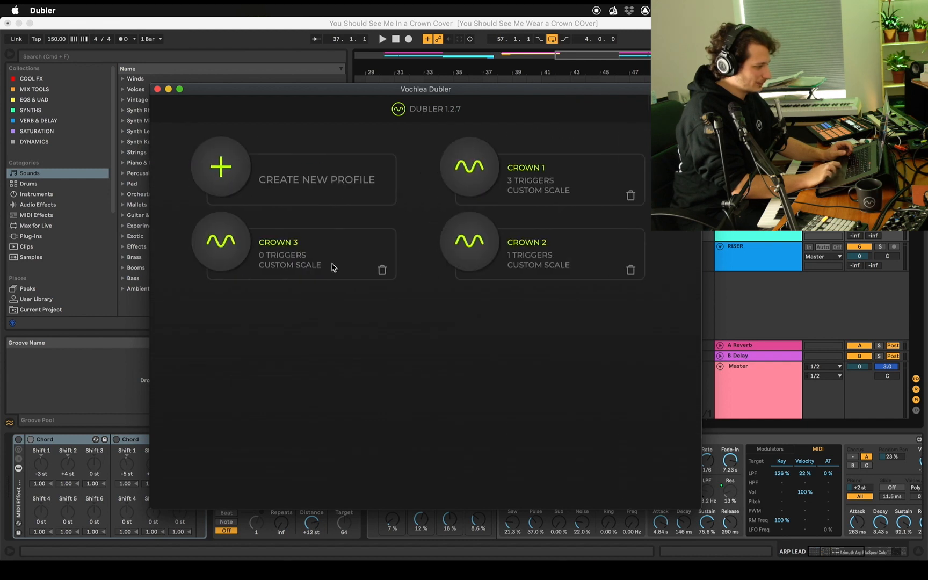
left_click(221, 240)
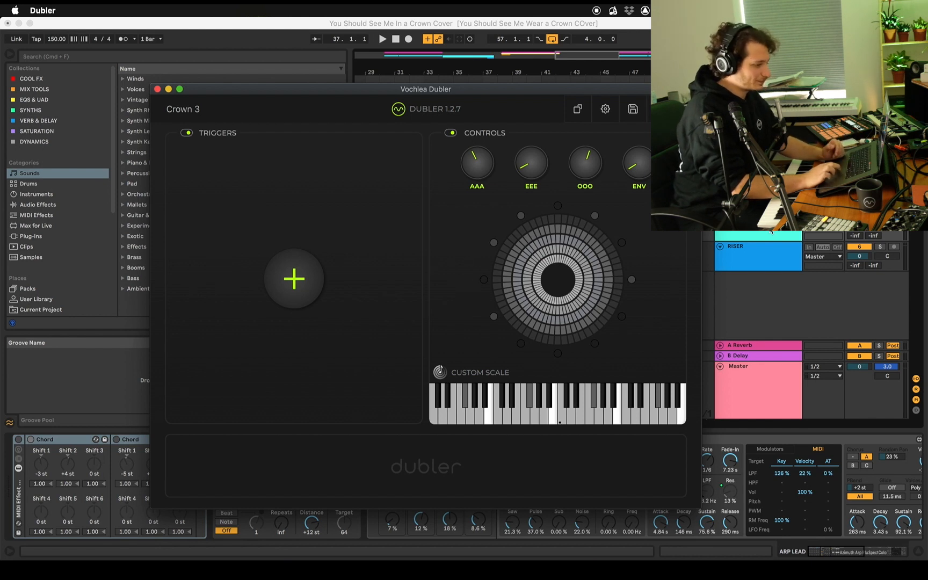
Switch back to Live and record a sung arp lead clip on the ARP LEAD track from 37.1.1
left_click(776, 243)
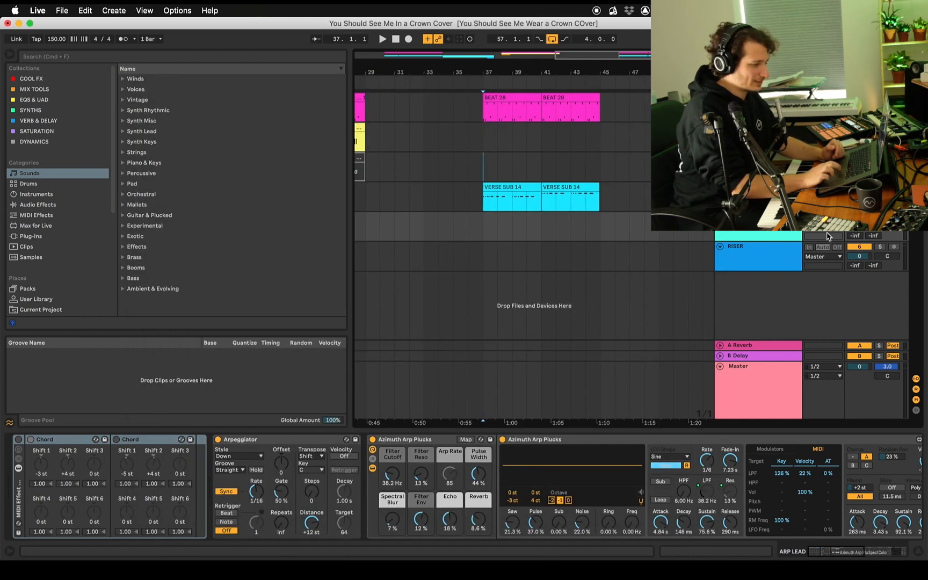
left_click(482, 225)
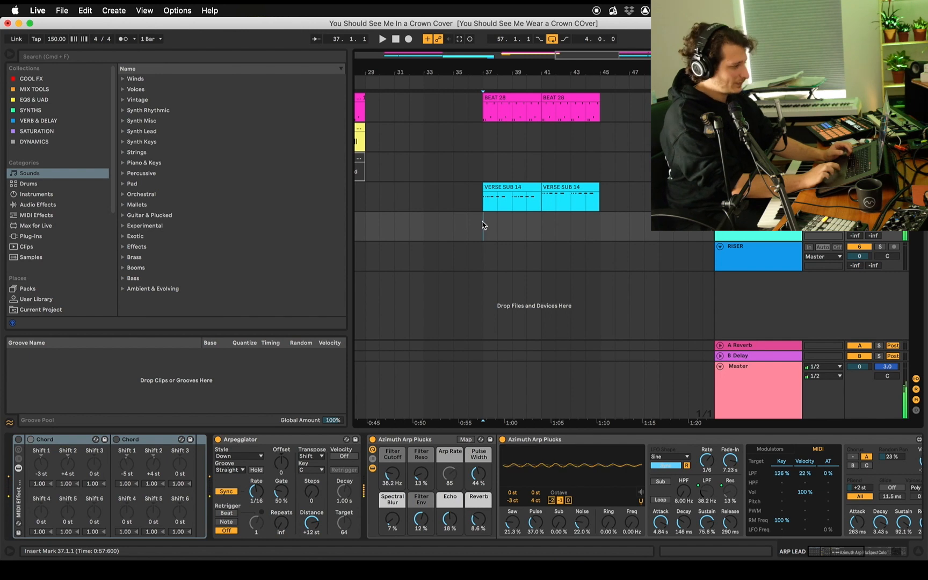
key("F9")
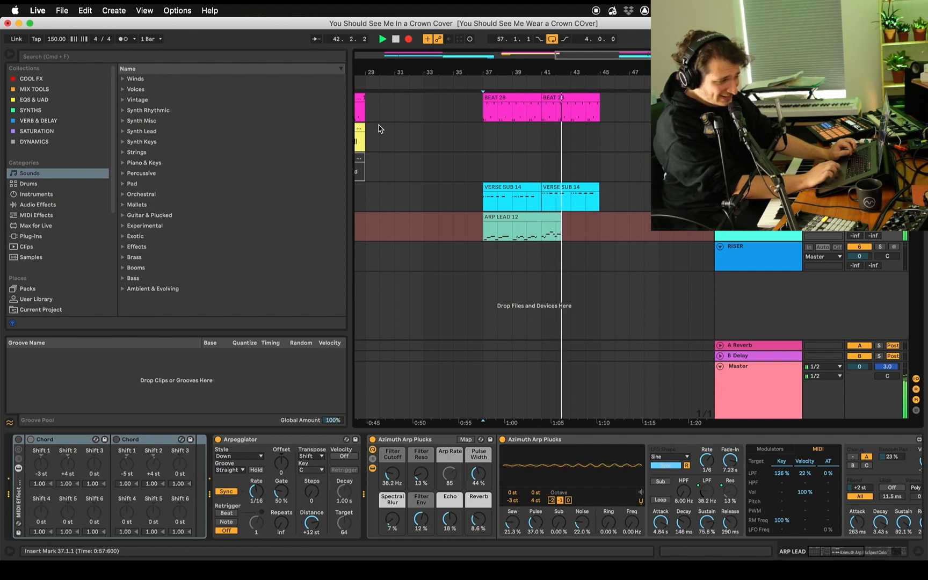
key("space")
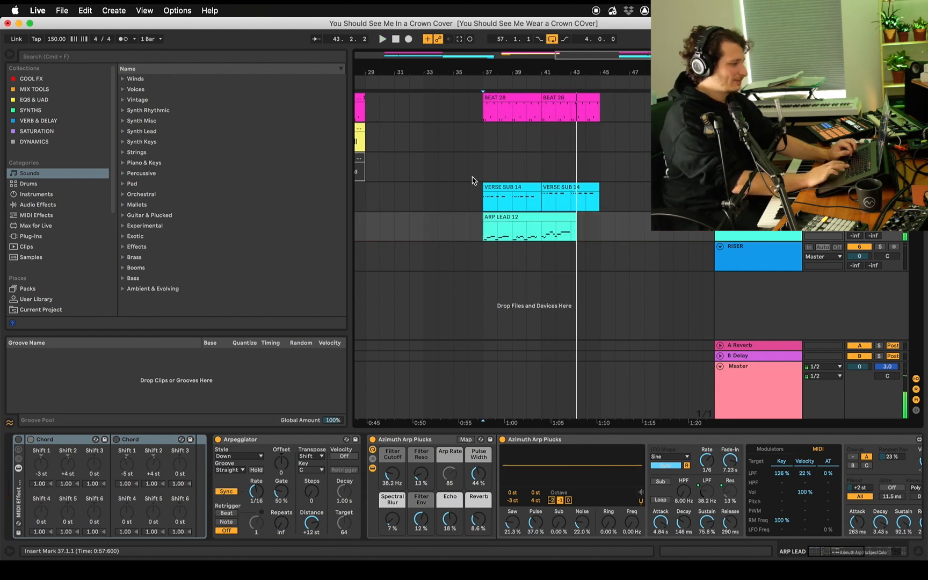
Open the new ARP LEAD clip, align its first G#2 to 1.1.1 and A#2 to 1.2.1, and lengthen the G#2 to meet the A#2
double_click(501, 217)
key("space")
left_click(500, 216)
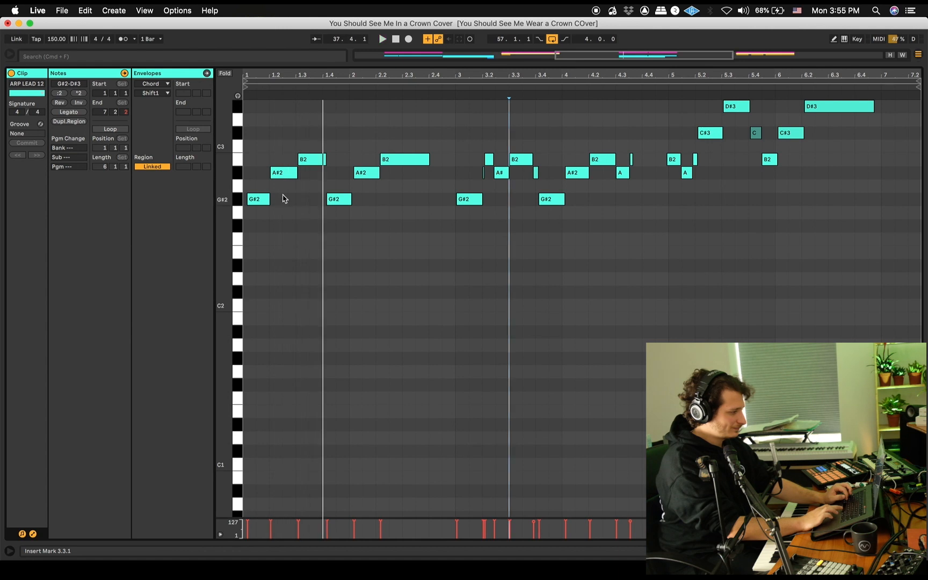
key("space")
left_click(265, 200)
left_click_drag(257, 199, 254, 202)
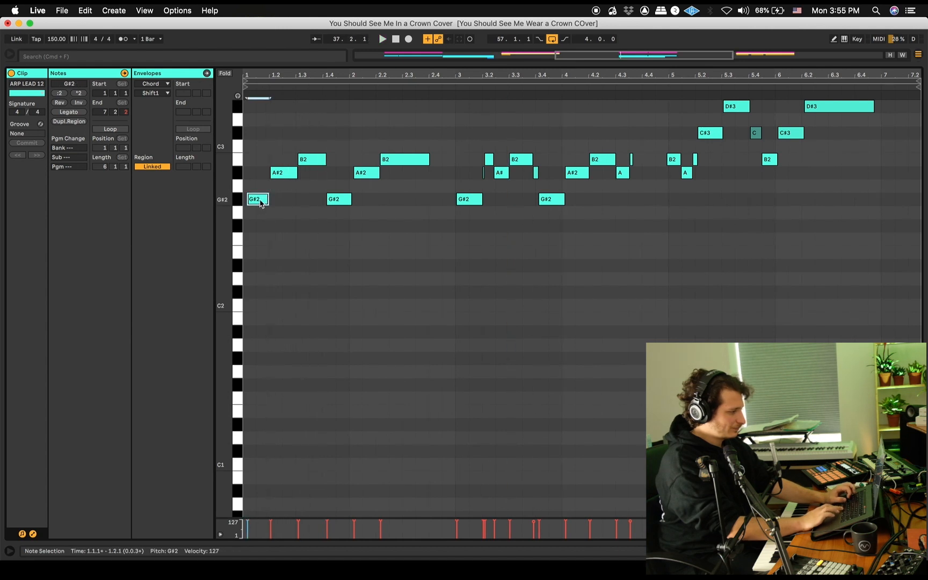
key("space")
left_click(277, 175)
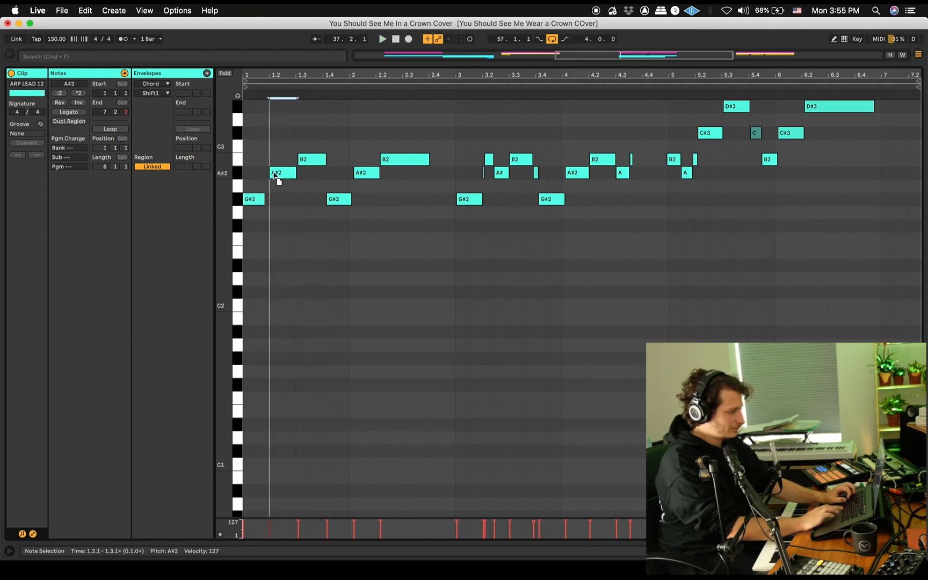
left_click_drag(263, 199, 267, 200)
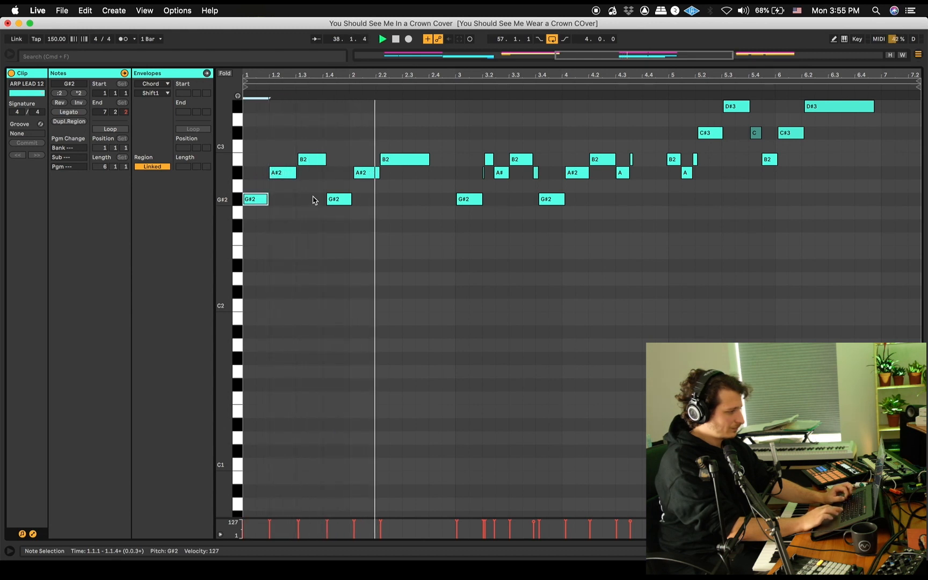
Lengthen the B2 at 2.2 to reach bar 3, then replace the notes in bars 3 and 4 with a copy of bars 1 and 2
left_click_drag(427, 161, 454, 161)
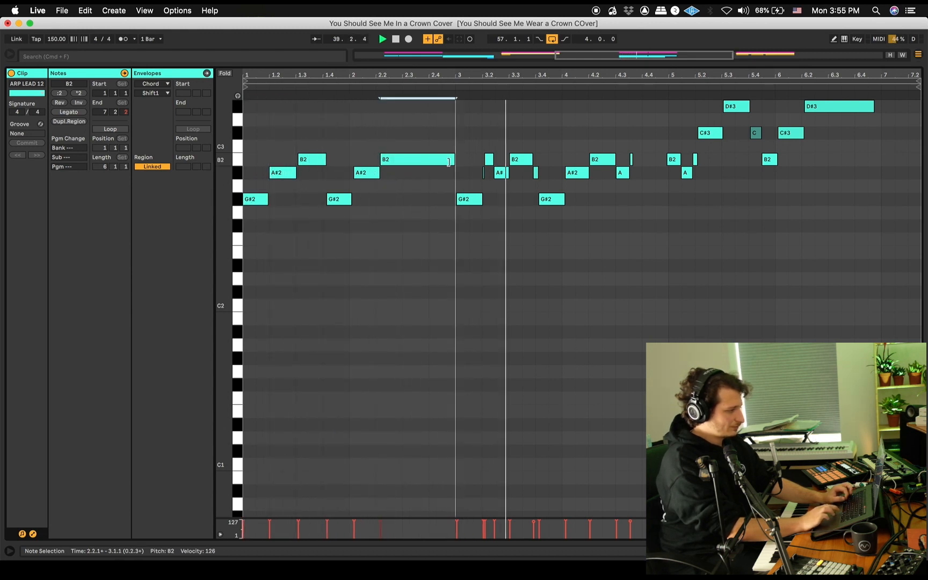
left_click_drag(650, 234, 459, 140)
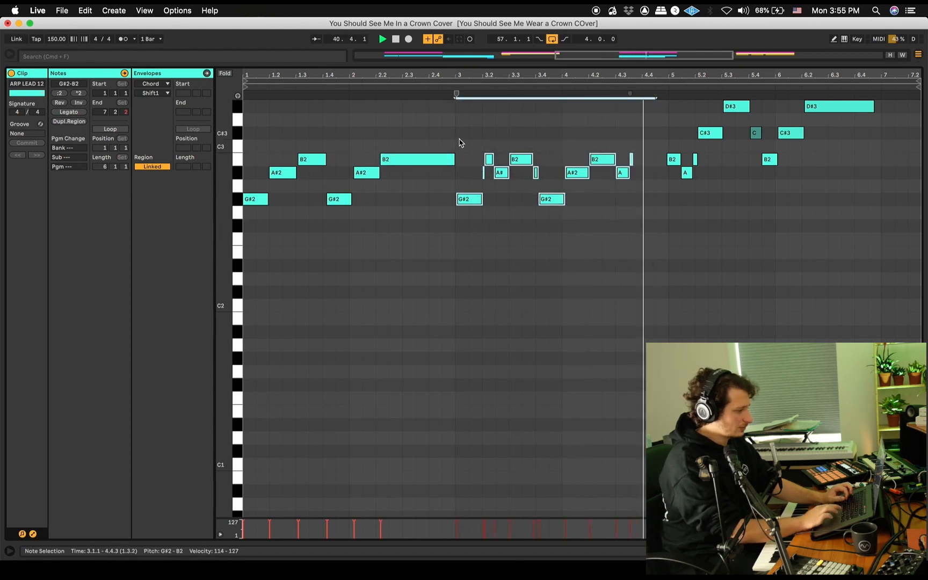
key("Delete")
left_click_drag(456, 216, 231, 119)
key("super+d")
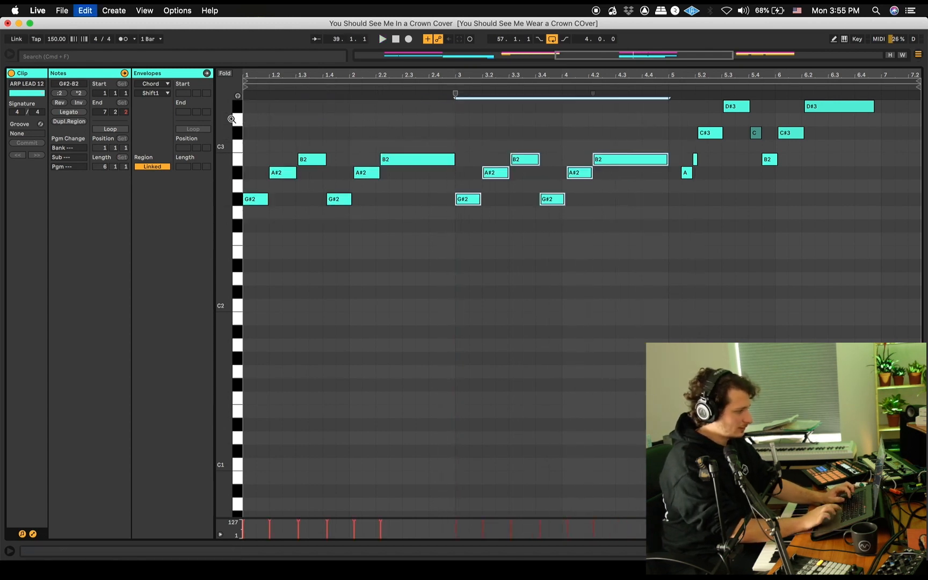
left_click(457, 86)
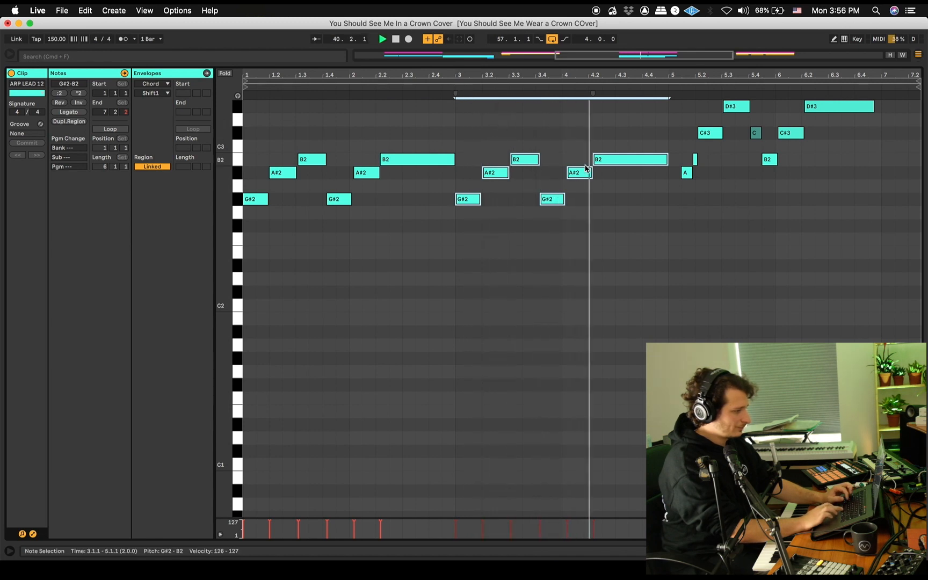
Delete the stray short notes in bar 5 and fit the B2, C#3 and B2 notes at 5.1, 5.2 and 5.4 to their neighbours
key("space")
left_click_drag(711, 188, 696, 134)
key("Delete")
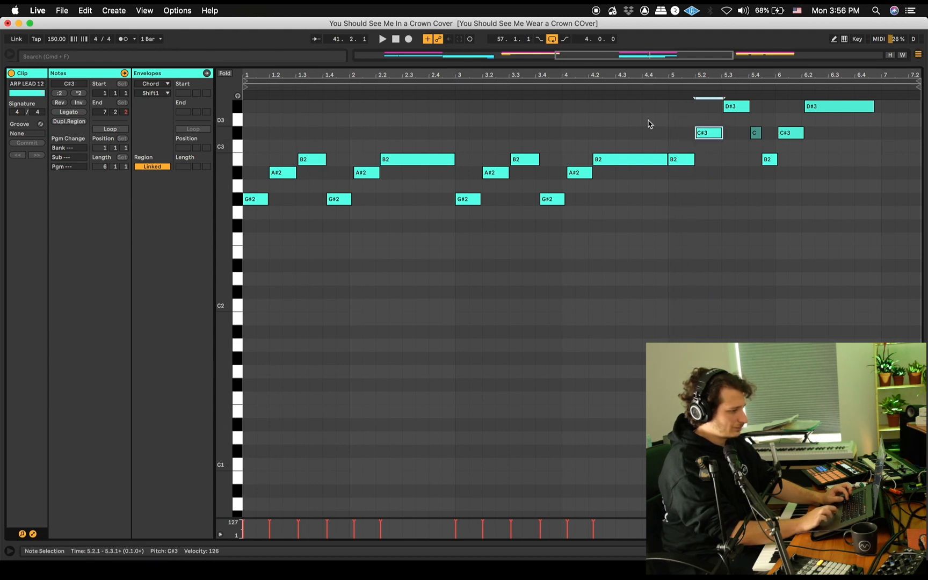
double_click(756, 133)
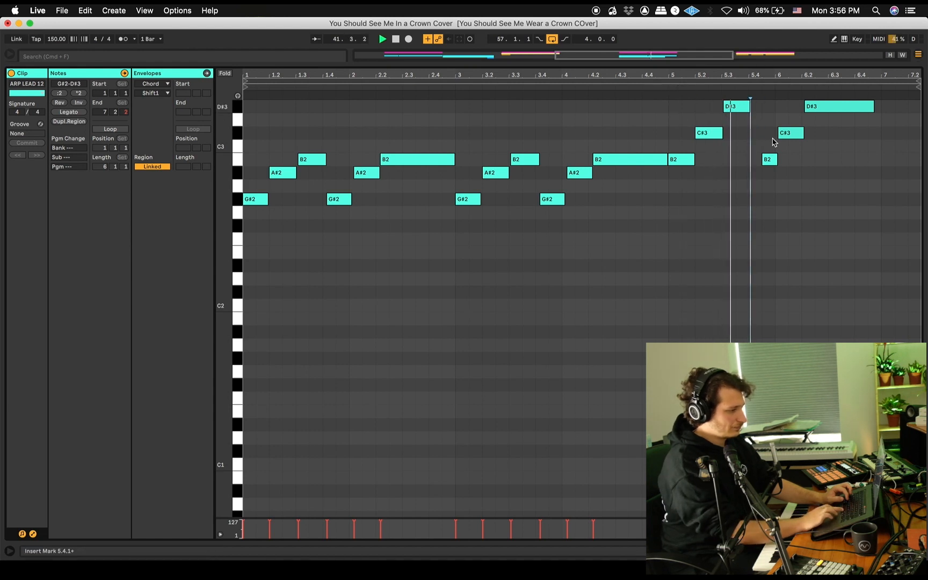
mouse_move(770, 159)
left_mouse_down()
mouse_move(761, 163)
mouse_move(777, 160)
left_mouse_up()
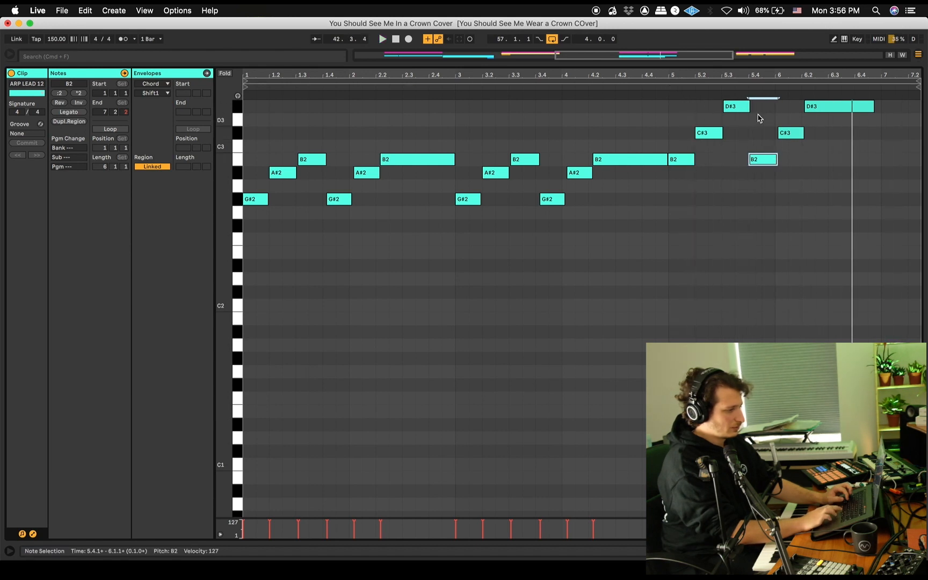
left_click_drag(750, 106, 776, 106)
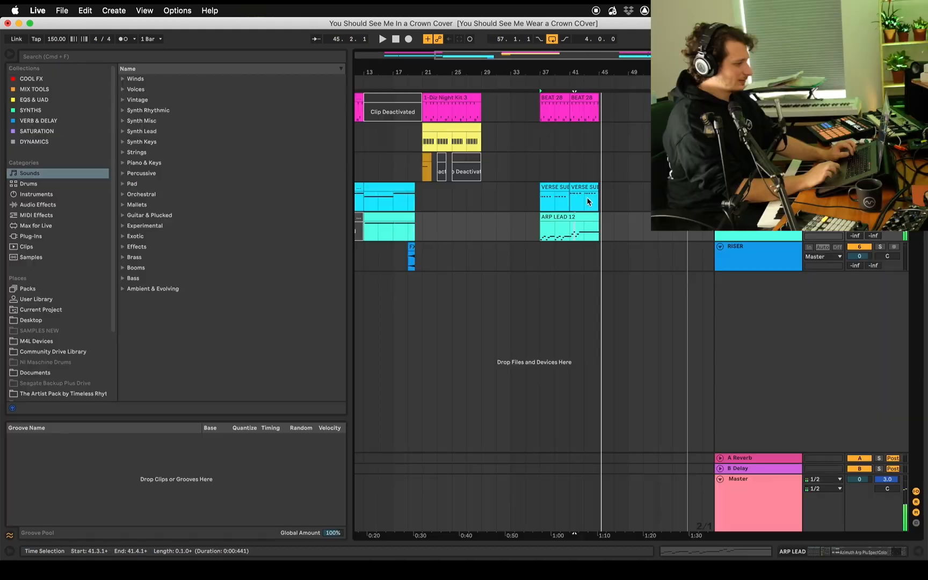
Review the key mappings that toggle the ARP LEAD track's MIDI effect rack and its two Chord devices
scroll(587, 202, "right", 2)
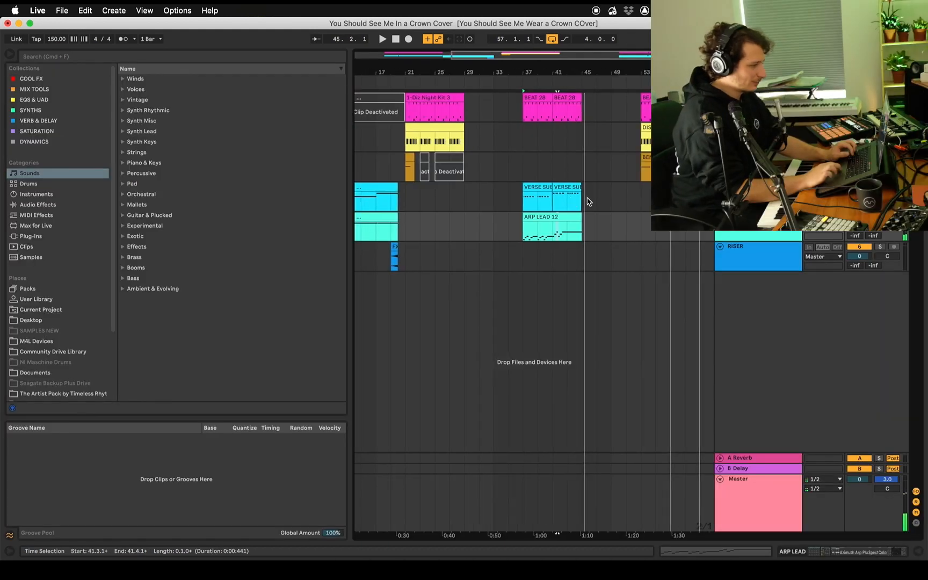
scroll(601, 199, "right", 1)
scroll(600, 198, "left", 5)
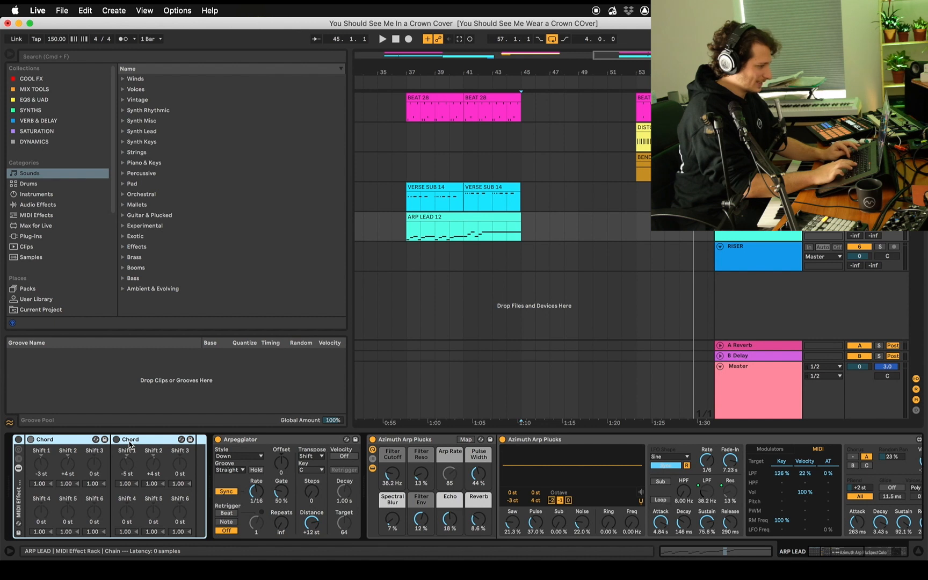
key("super+k")
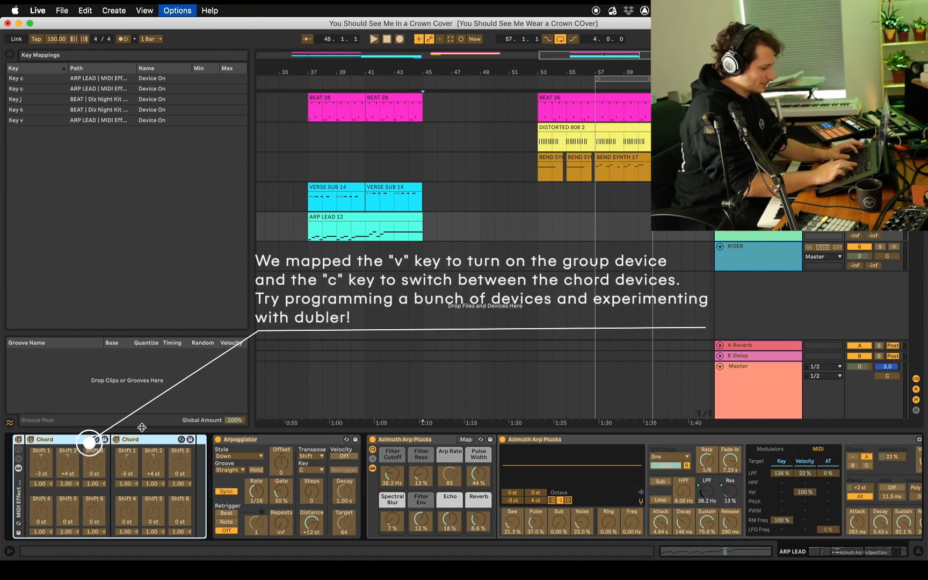
key("super+k")
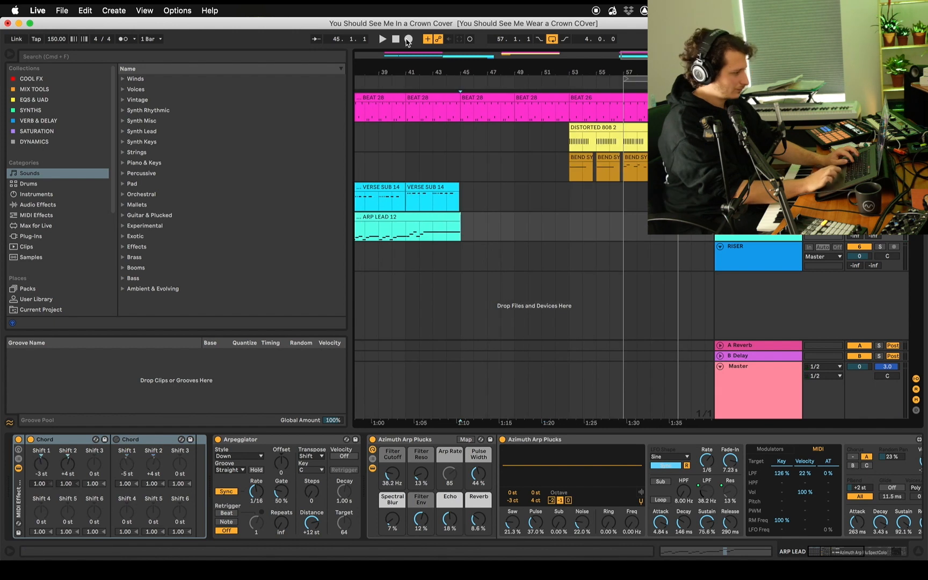
Record a second sung arp clip on the ARP LEAD track from 45.1.1 and open its notes
left_click(408, 40)
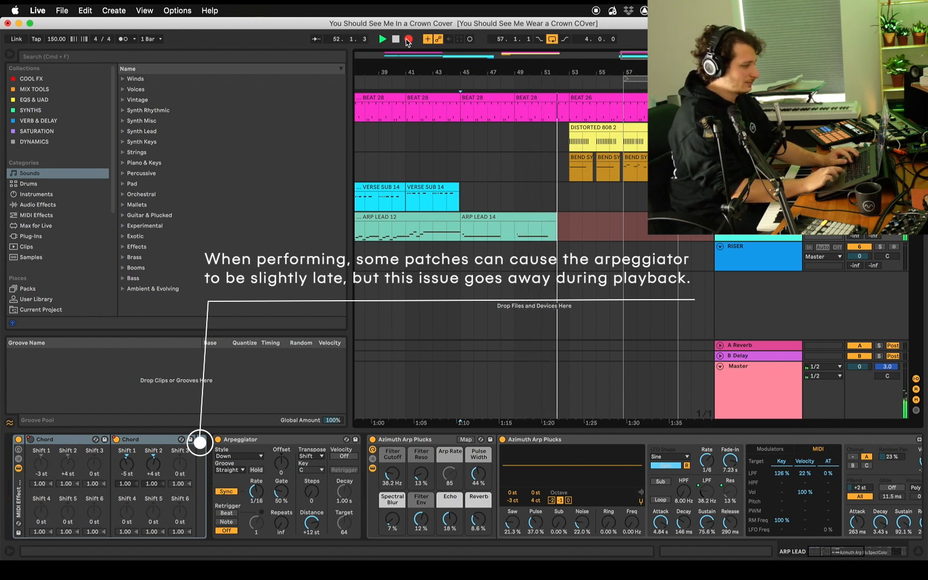
key("space")
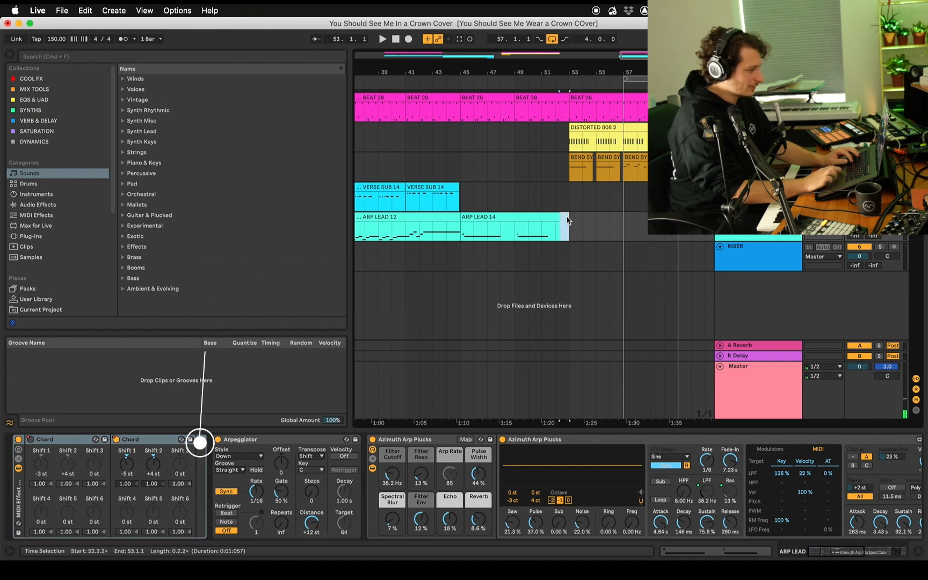
left_click(545, 217)
double_click(545, 217)
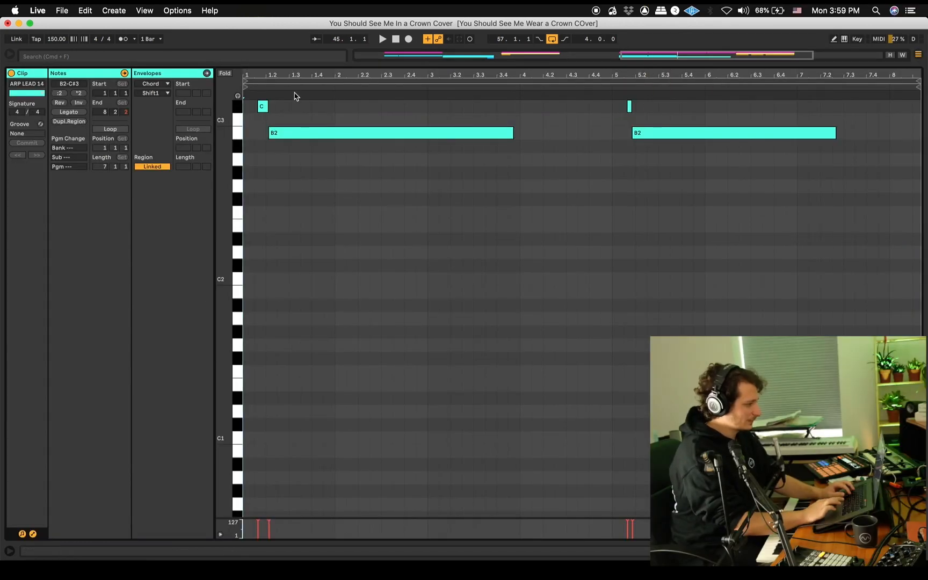
Delete the stray C#3 notes before the two long B2 notes and start the B2 notes at 1.1.3 and 5.1.3
mouse_move(291, 127)
left_mouse_down()
mouse_move(249, 106)
mouse_move(254, 132)
left_mouse_up()
key("Delete")
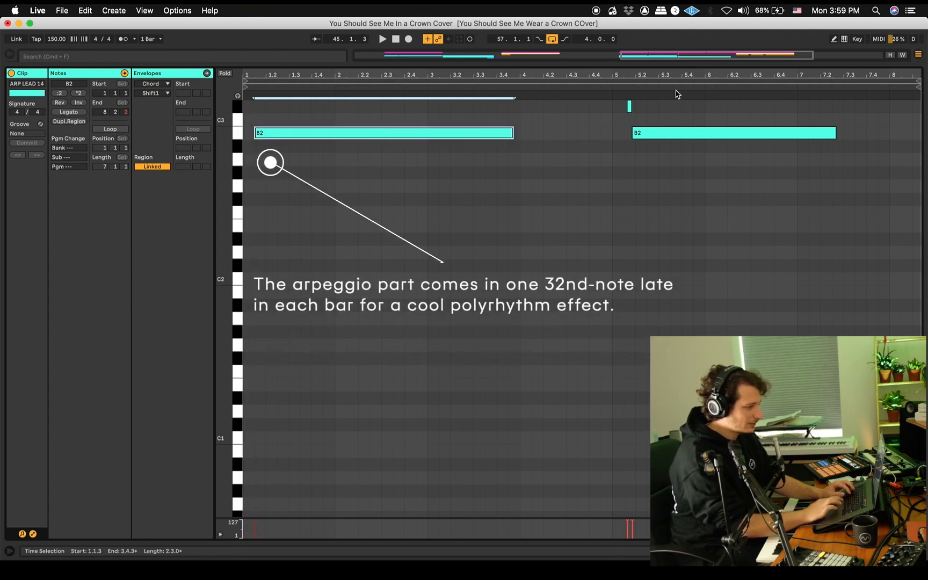
left_click_drag(647, 96, 624, 132)
key("Delete")
left_click(631, 133)
key("space")
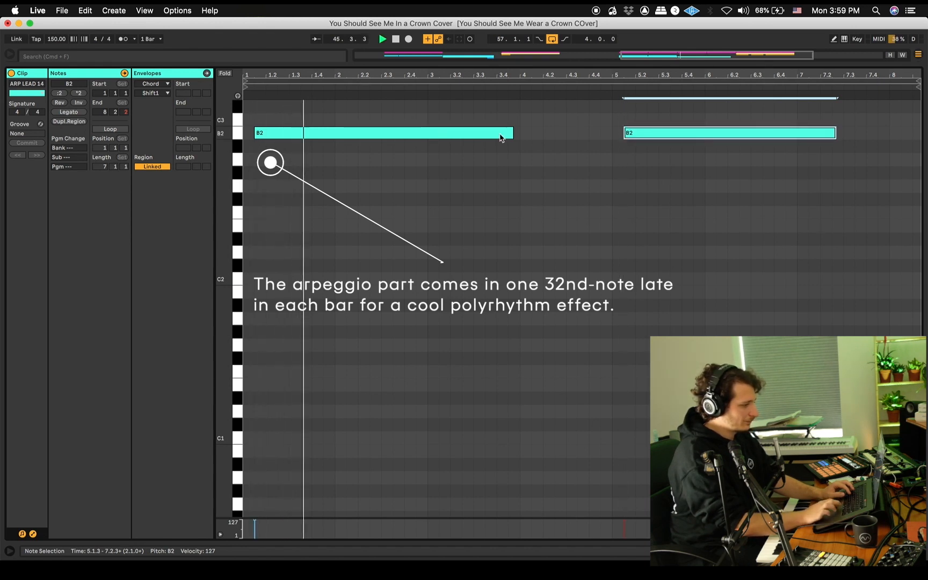
Lengthen the first B2 to 5.1.3 and the second B2 to the clip's end, then return to the arrangement
left_click_drag(514, 133, 623, 142)
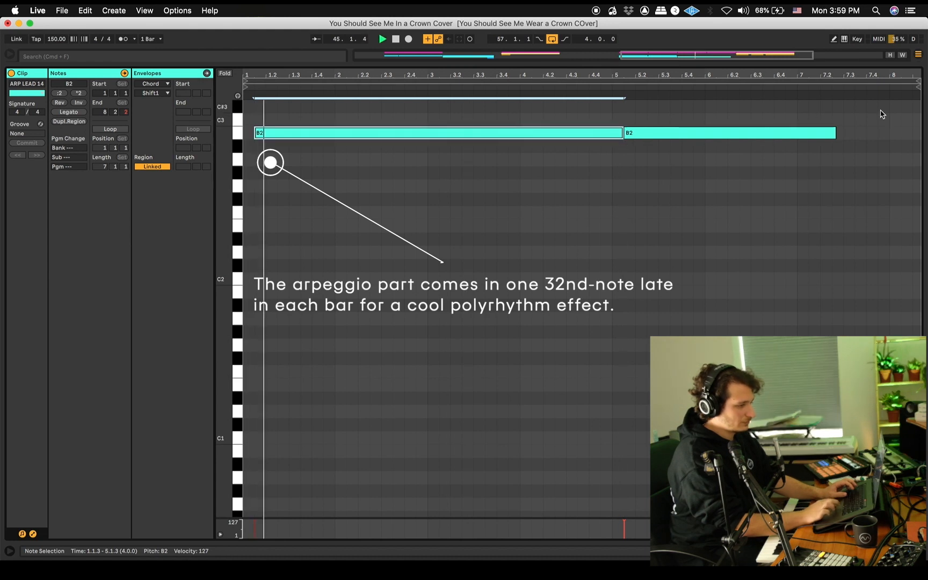
left_click_drag(836, 134, 923, 139)
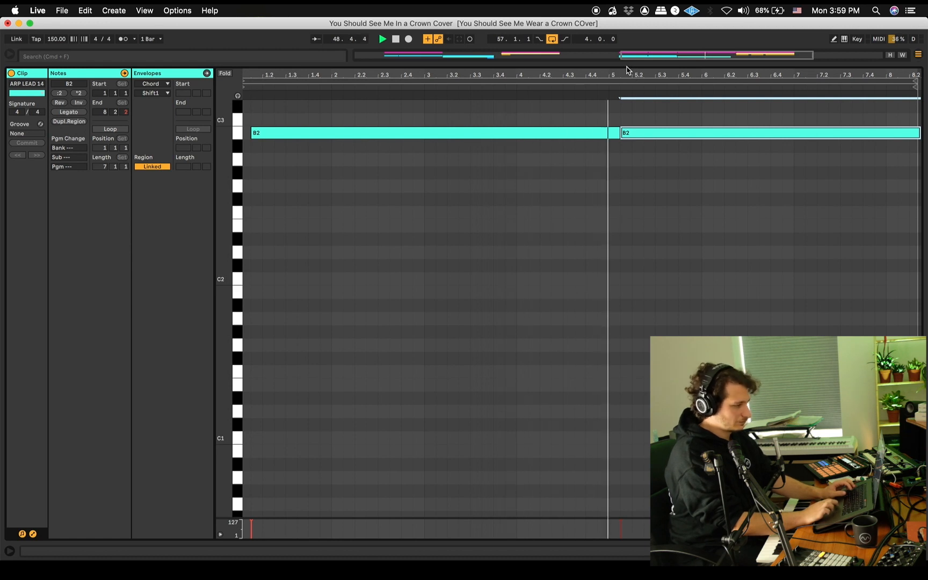
key("super+alt+l")
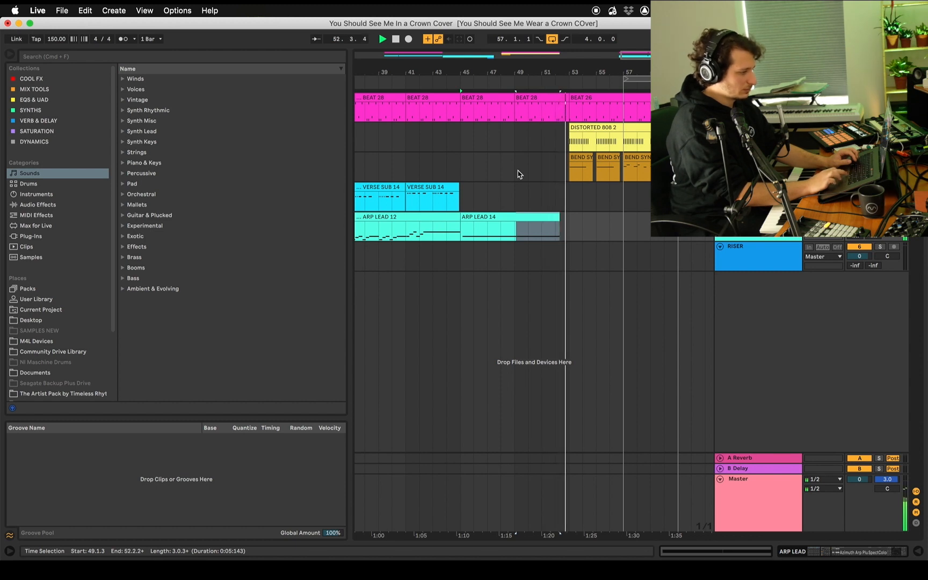
key("space")
left_click_drag(560, 215, 557, 215)
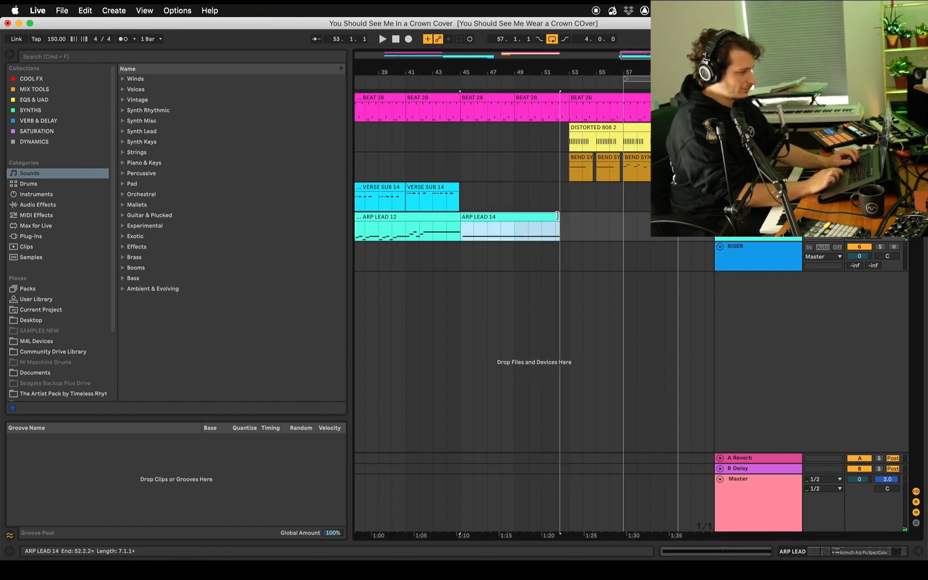
key("super+z")
Set the insert marker at 45.1.1 on the VERSE SUB track and load the Crown 2 profile in Dubler
left_click(565, 185)
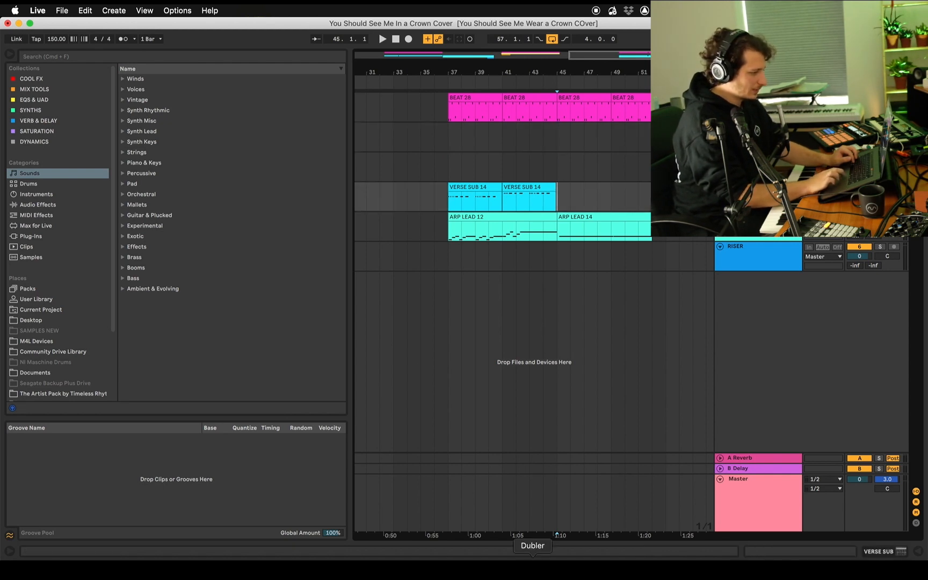
left_click(533, 568)
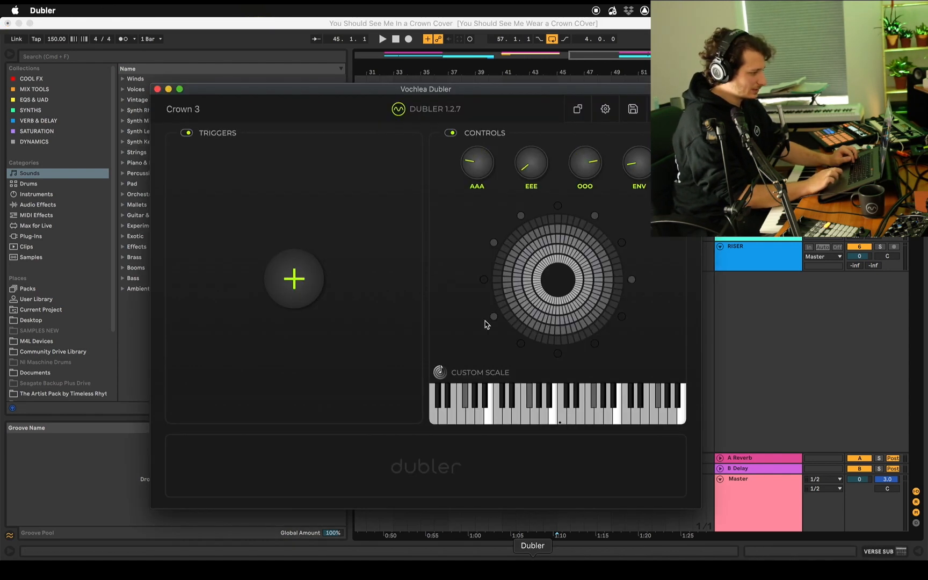
left_click(634, 109)
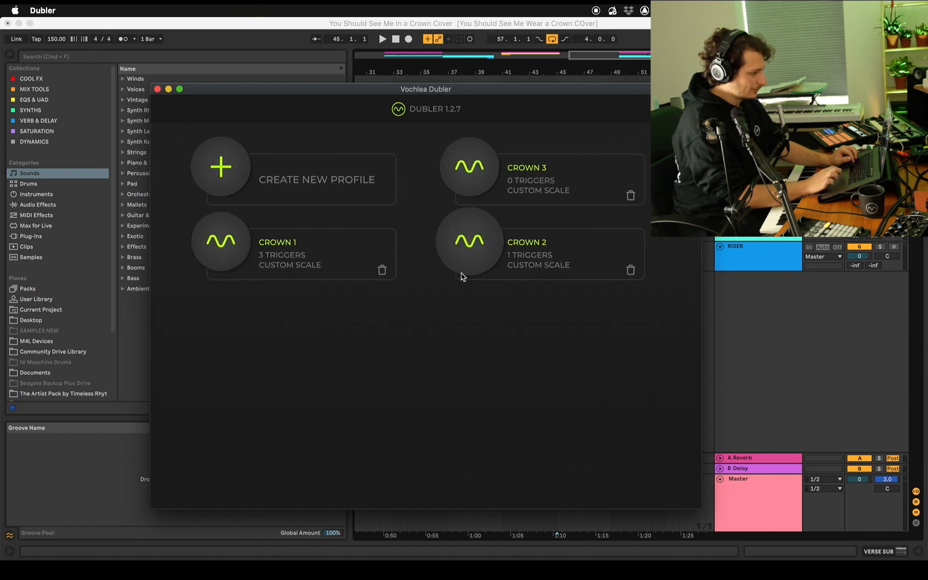
left_click(460, 265)
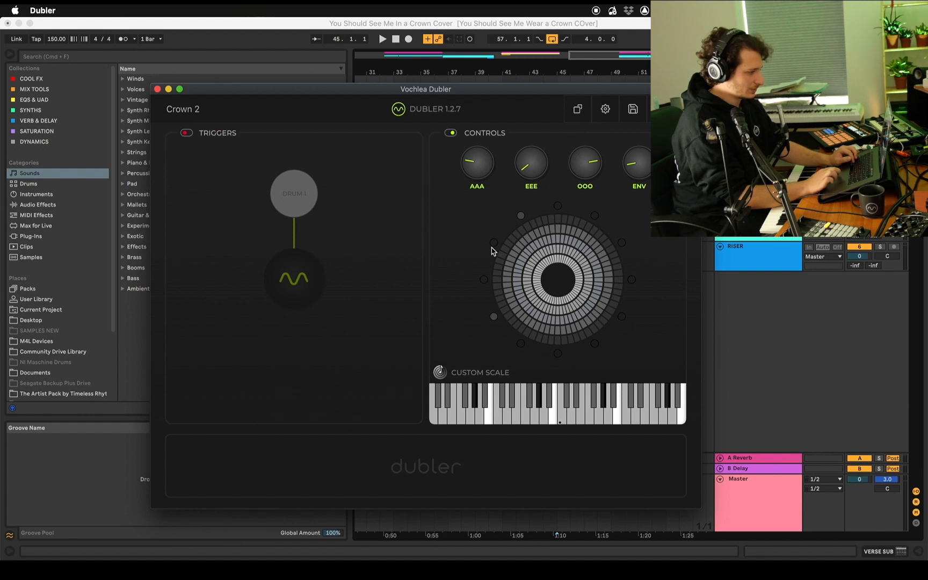
Back in Ableton Live, add a long-note VERSE SUB clip from 45.1.1 to 53.1.1 and clear the BEAT clips over those bars
key("super+Tab")
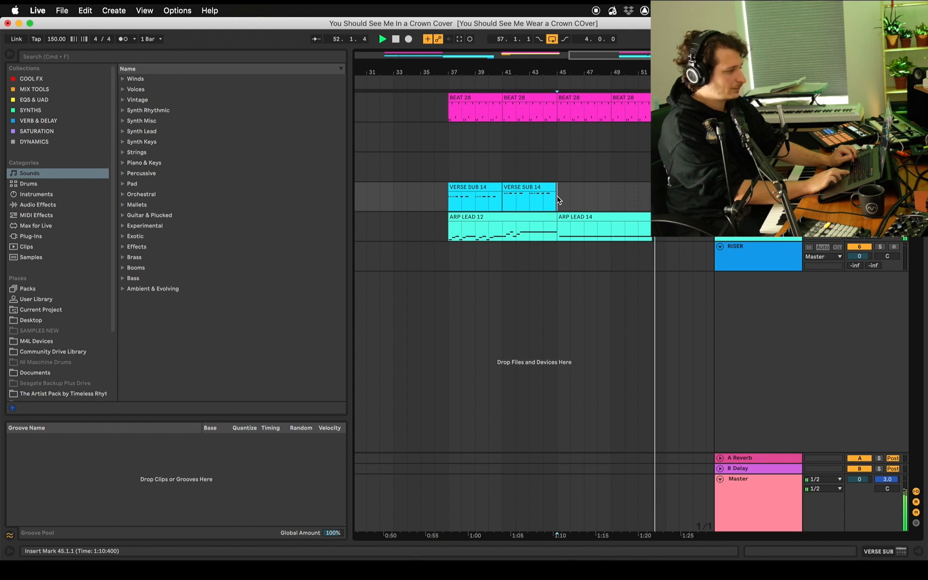
key("space")
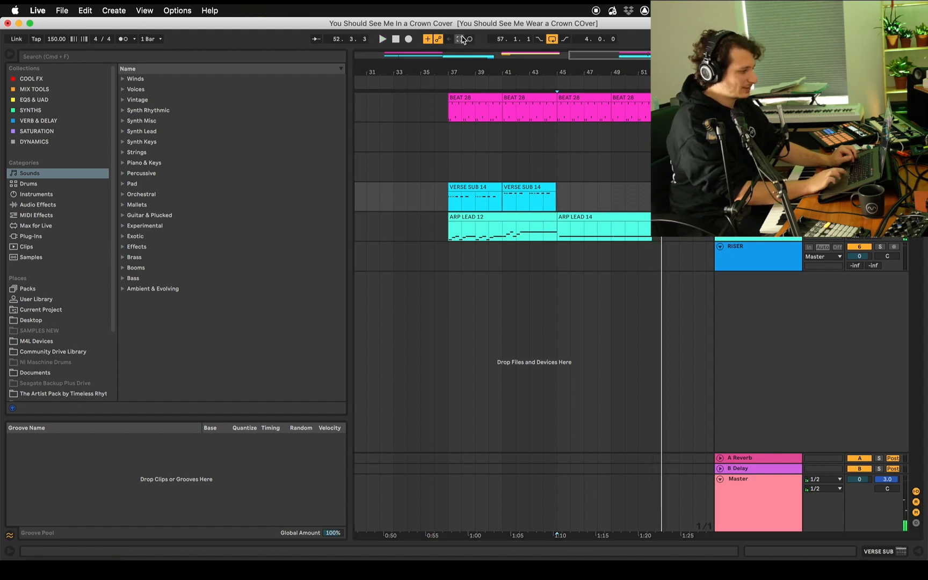
key("super+z")
left_click_drag(615, 187, 559, 187)
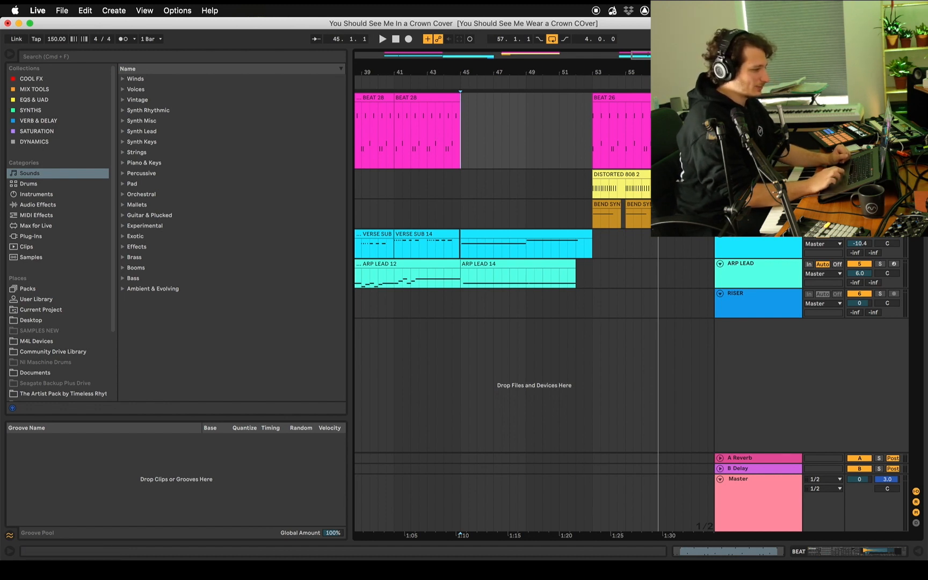
Show the BEAT track's devices and review the key mappings that switch its Diz Night Kit devices on and off
key("shift+Tab")
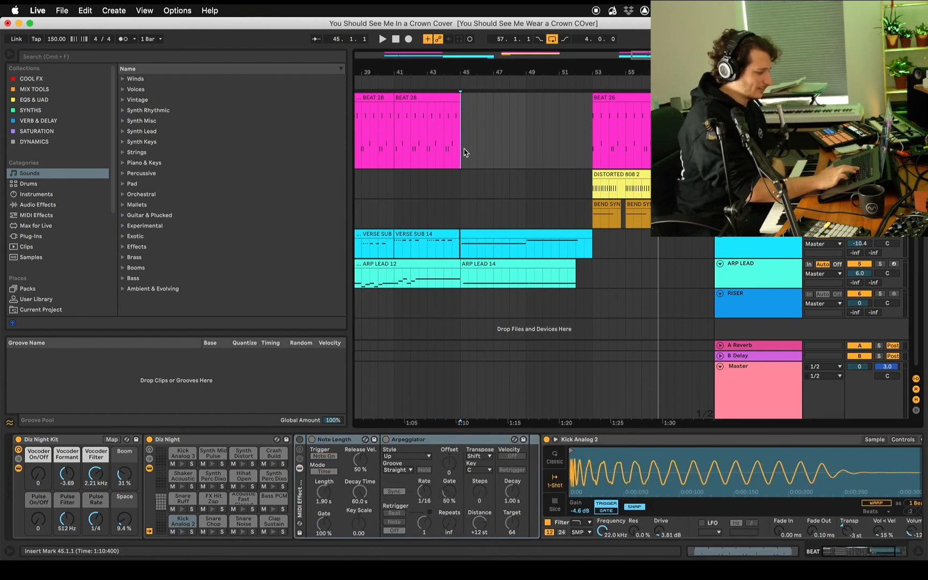
key("super+k")
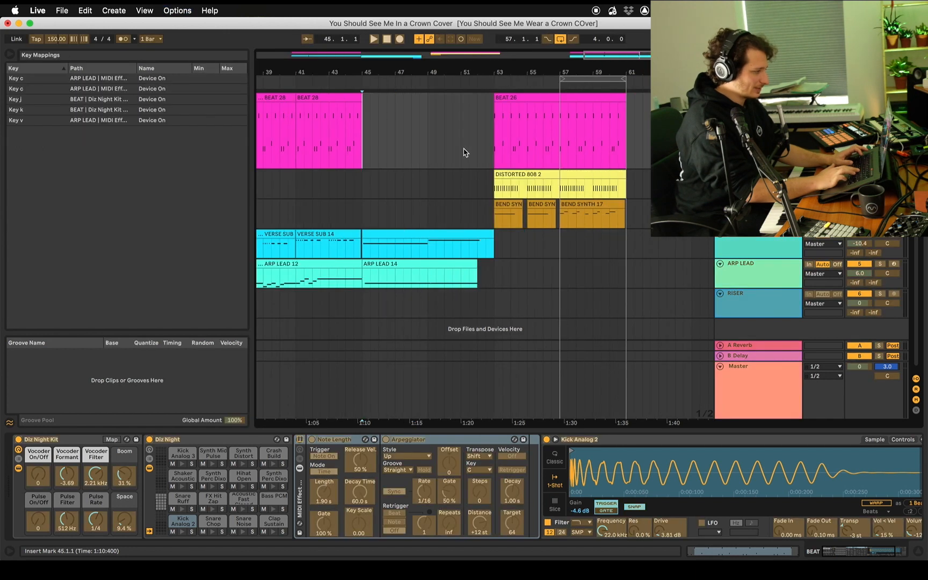
key("super+k")
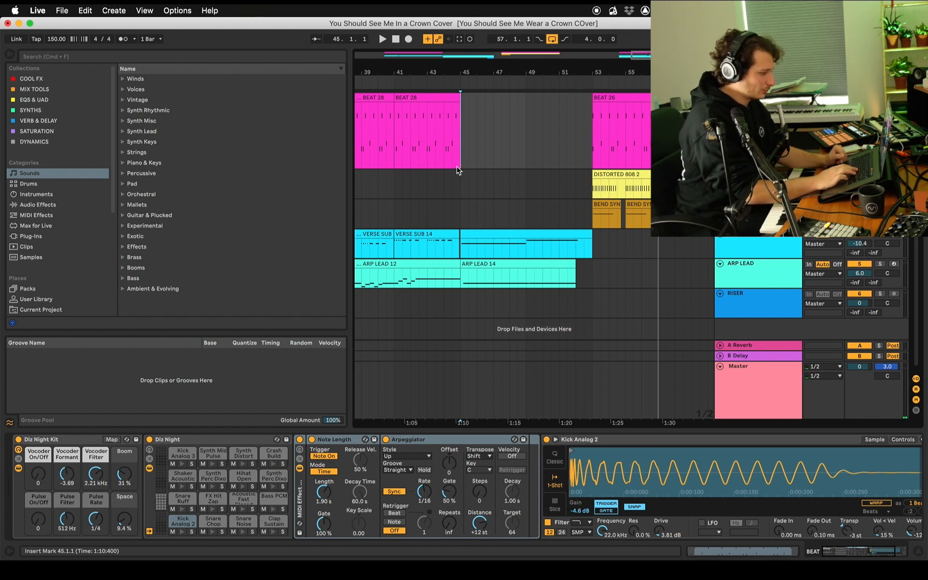
Audition the BEAT track's drum sounds while toggling the Note Length and Arpeggiator devices on and off
key("0")
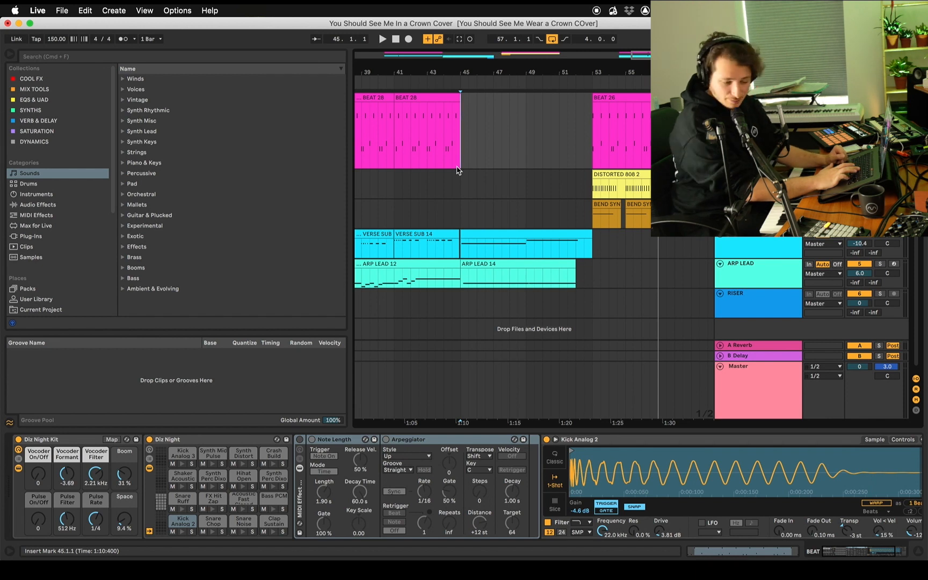
key("0")
key("0")
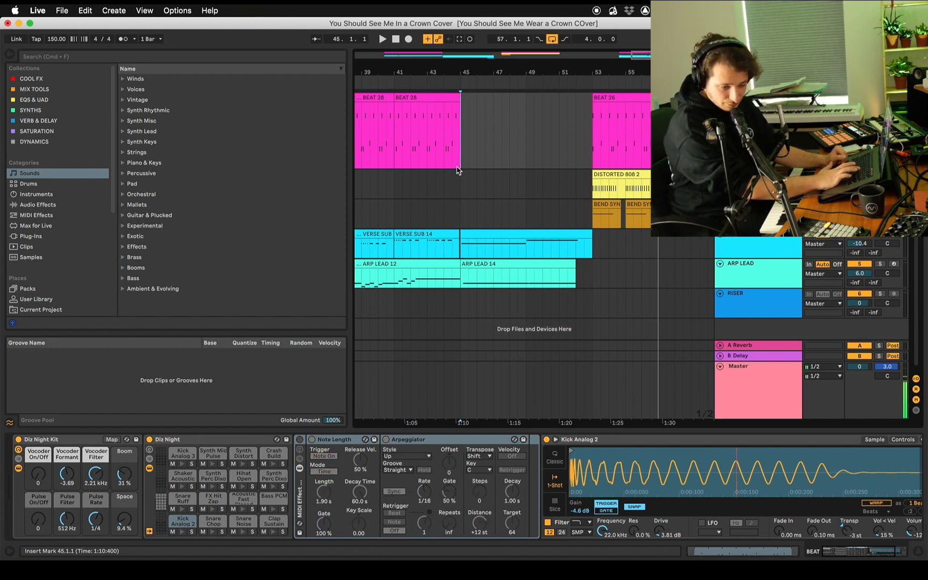
key("0")
key("0")
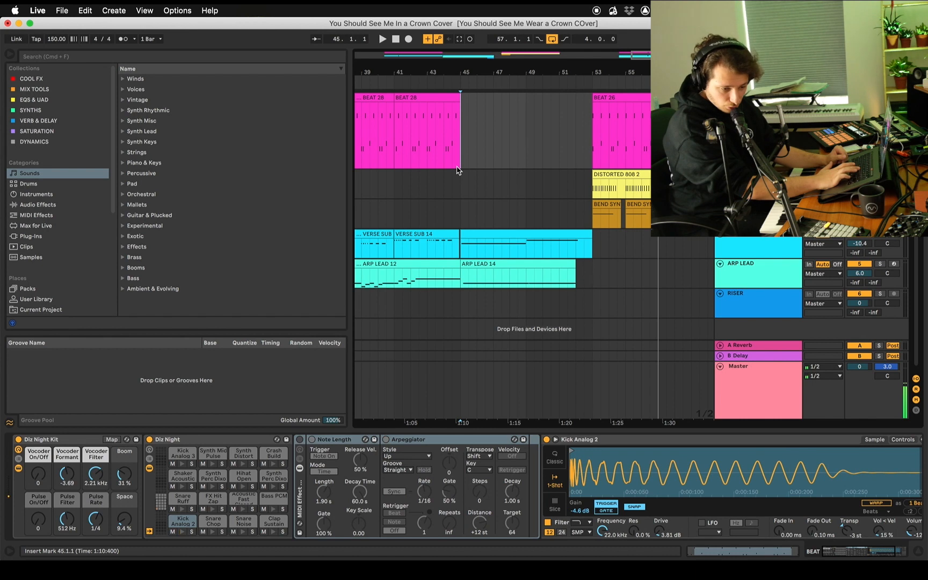
key("0")
key("0")
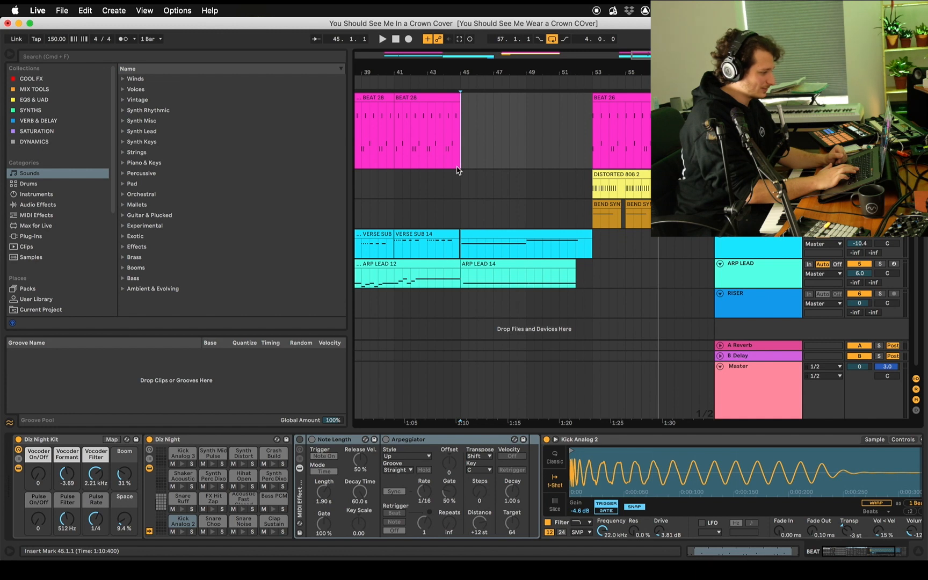
Hide the device chain and record a new beatboxed clip on the BEAT track from 45.1.1 until about bar 52
key("super+alt+l")
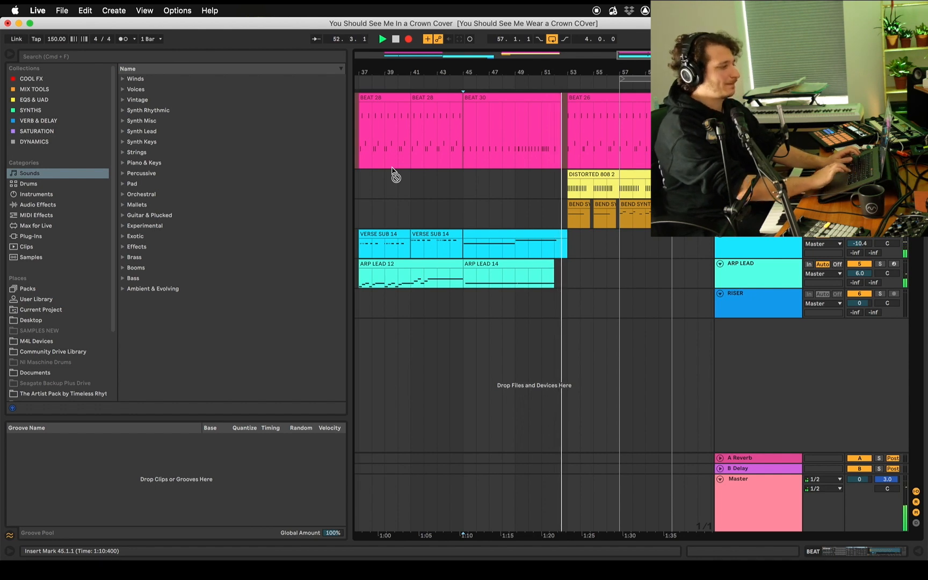
key("space")
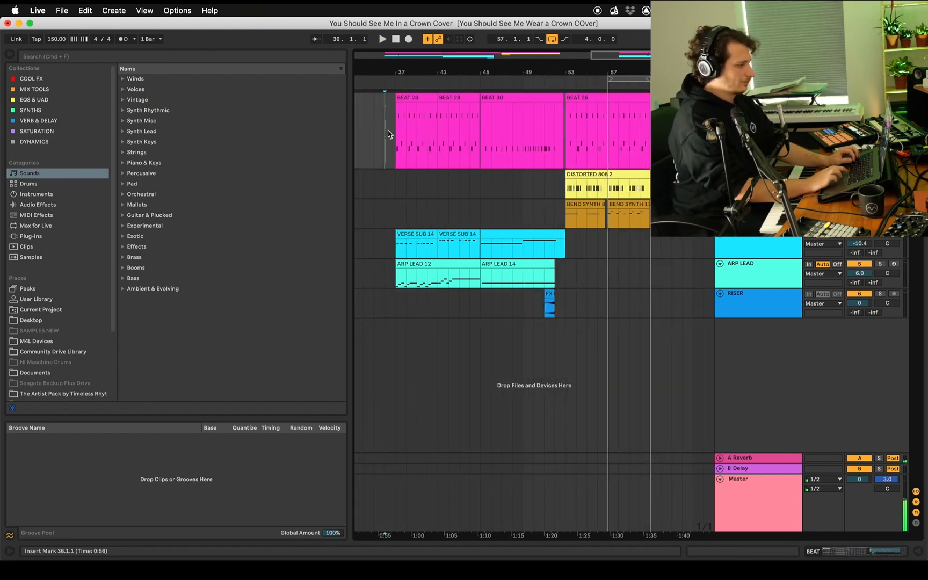
Play the arrangement from 37.1.1 through the chorus and check the Crown 1 profile in Dubler during playback
left_click(395, 134)
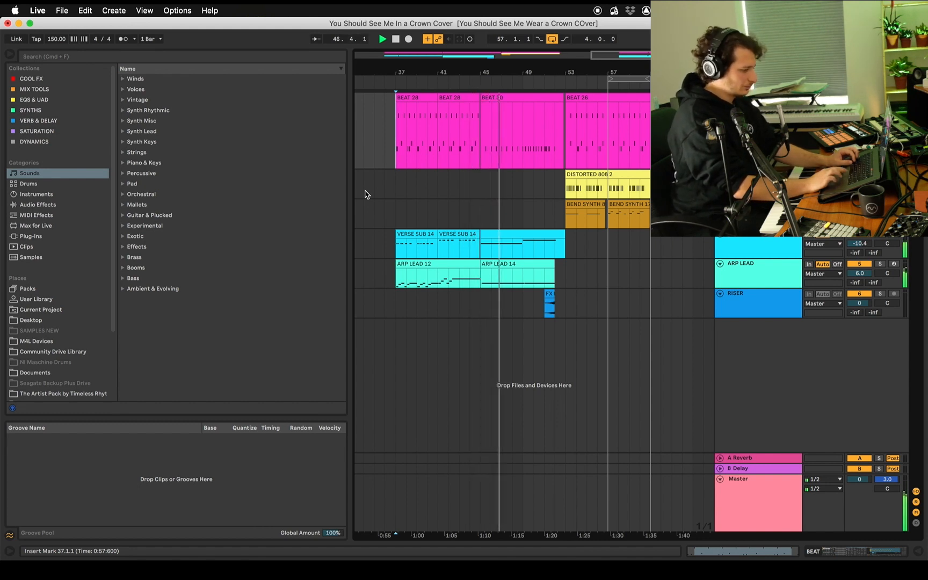
left_click(532, 568)
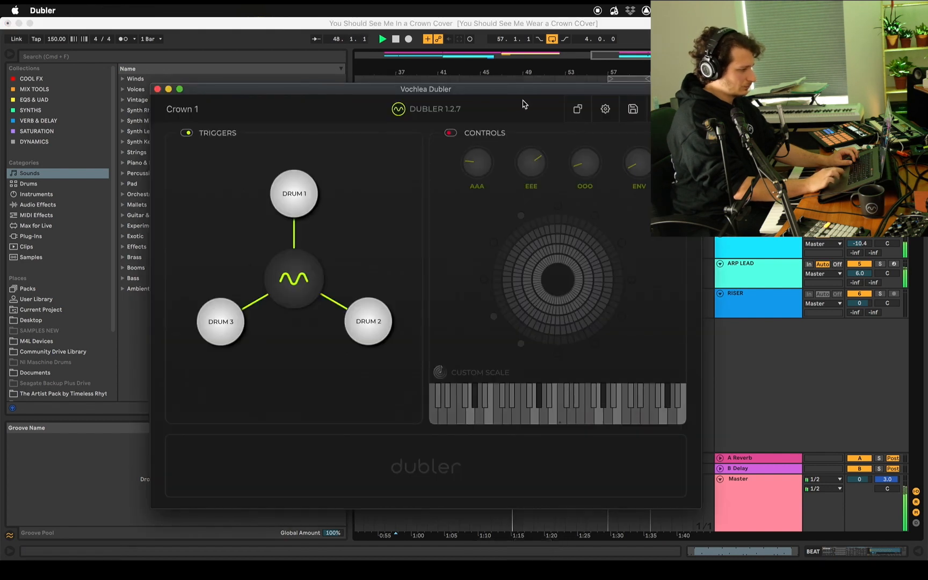
left_click_drag(514, 94, 365, 317)
left_click(459, 243)
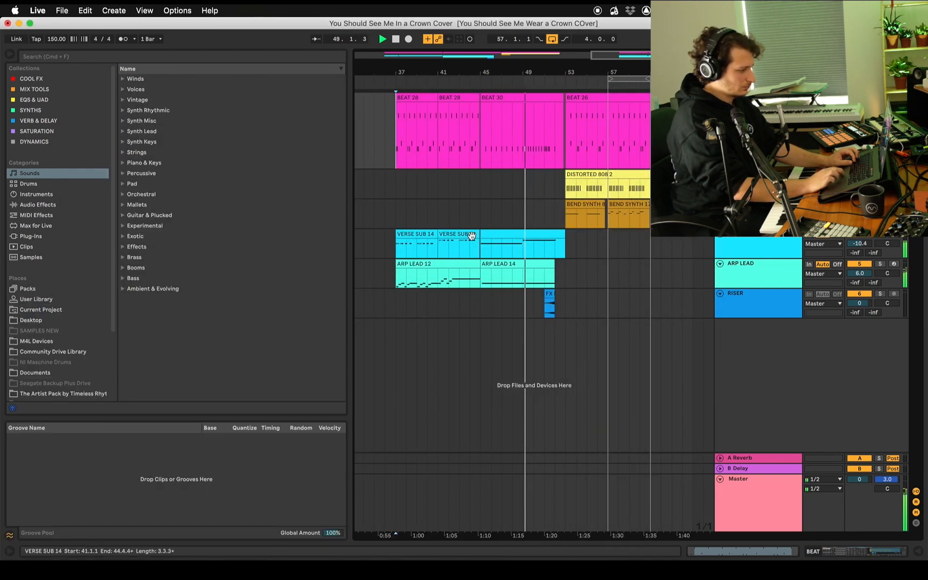
scroll(554, 253, "right", 2)
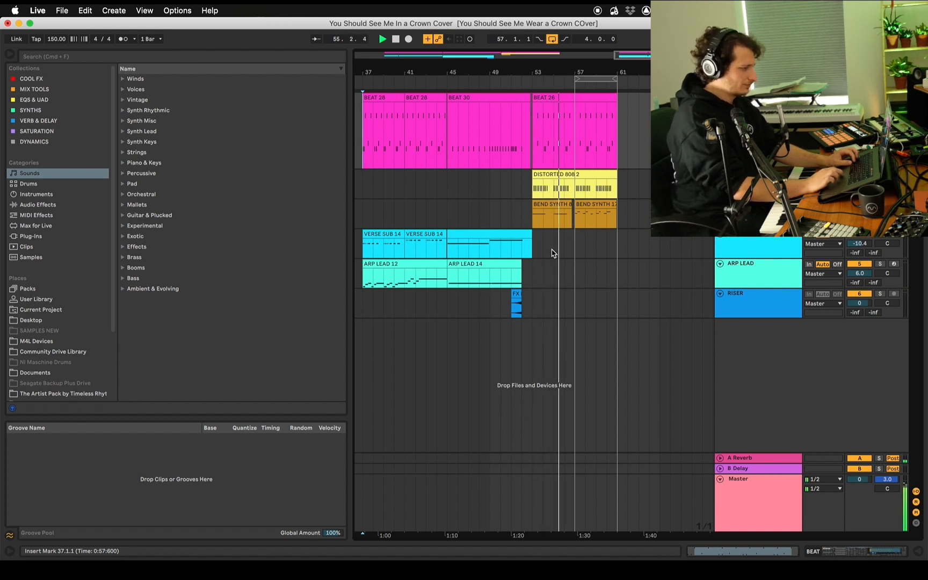
key("cmd+l")
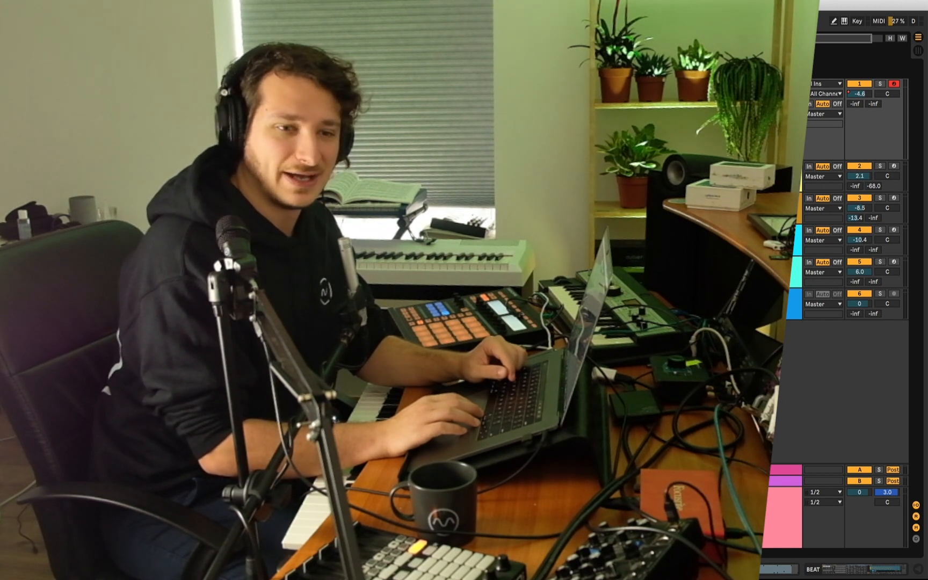
left_click(774, 304)
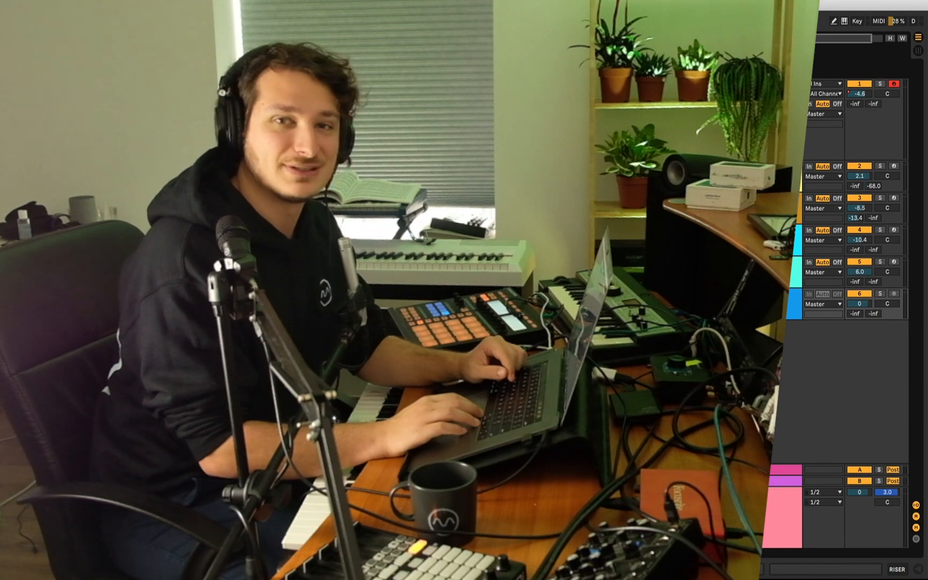